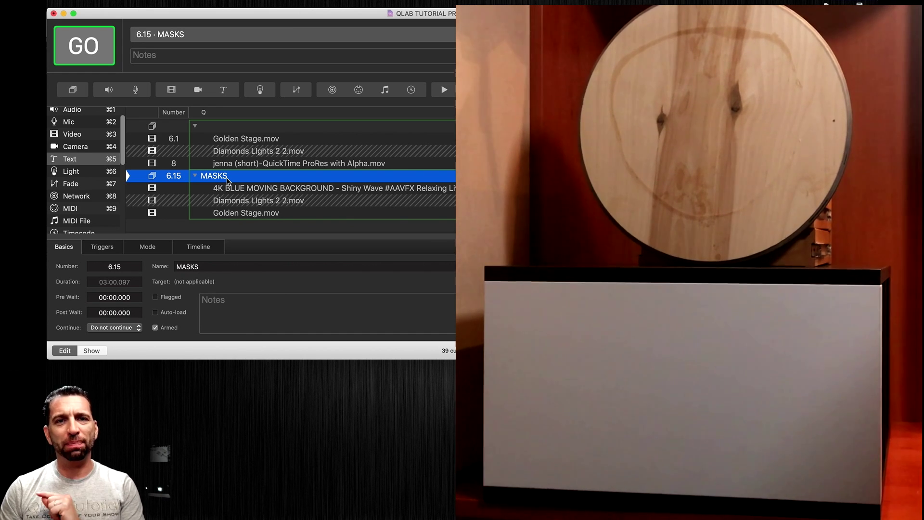
Fire the MASKS group and the top untitled group to play Golden Stage, then stop everything
key("space")
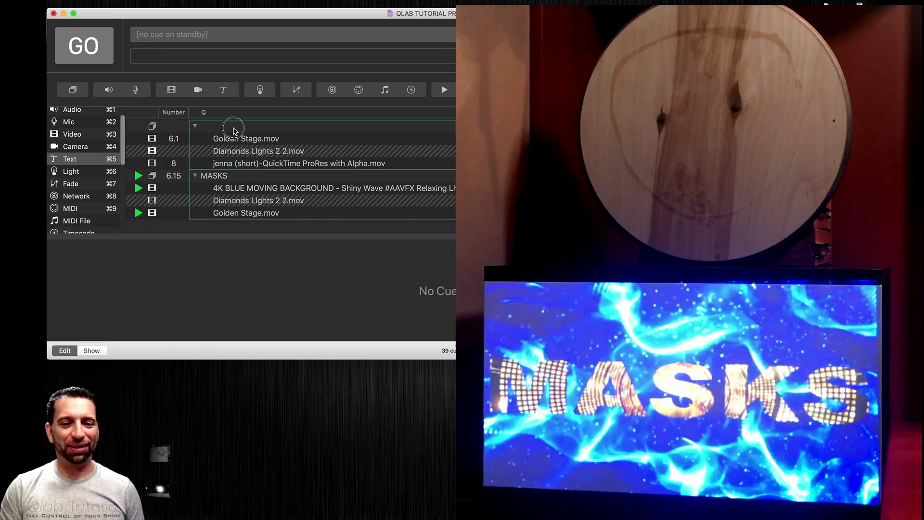
left_click(234, 128)
key("space")
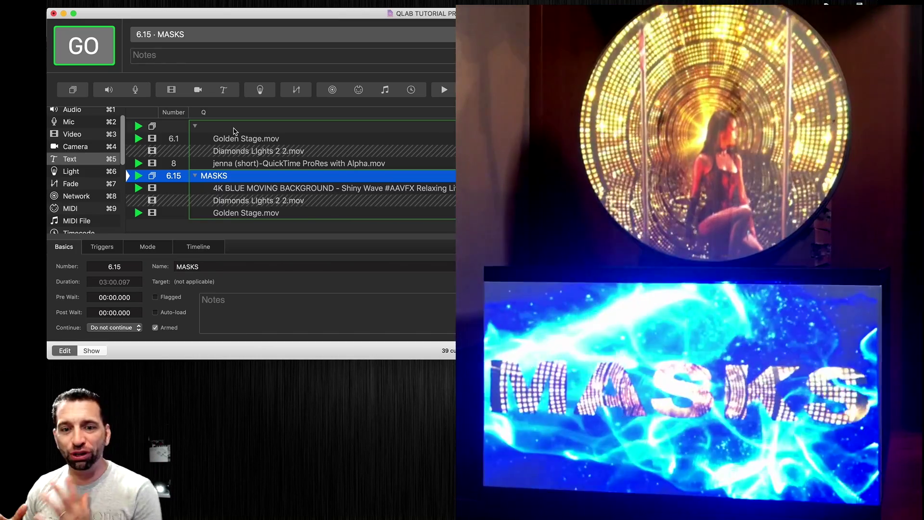
key("Escape")
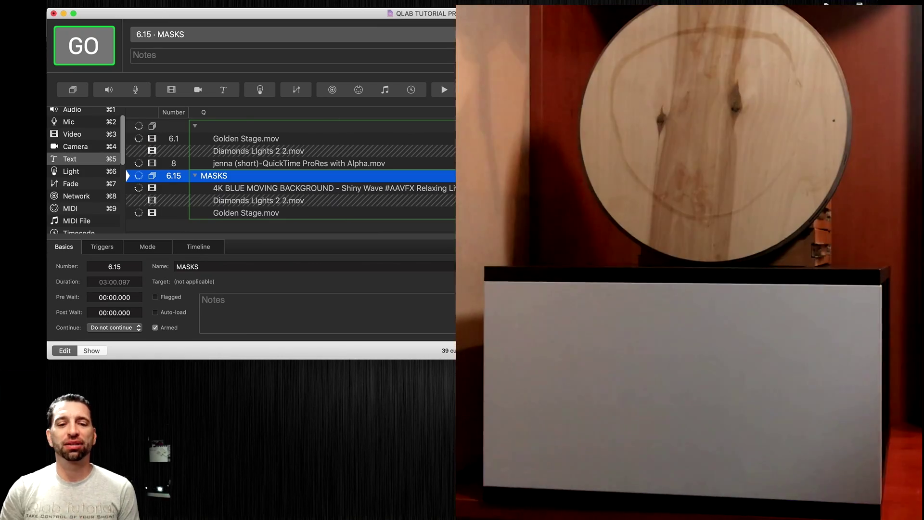
Play group cue 10 with its side-screen videos, then stop all playback
scroll(355, 146, "up", 8)
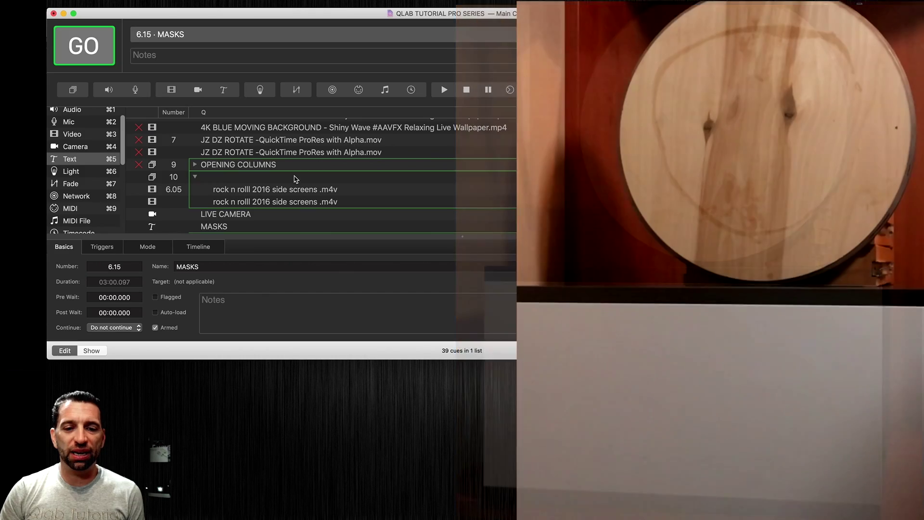
left_click(296, 178)
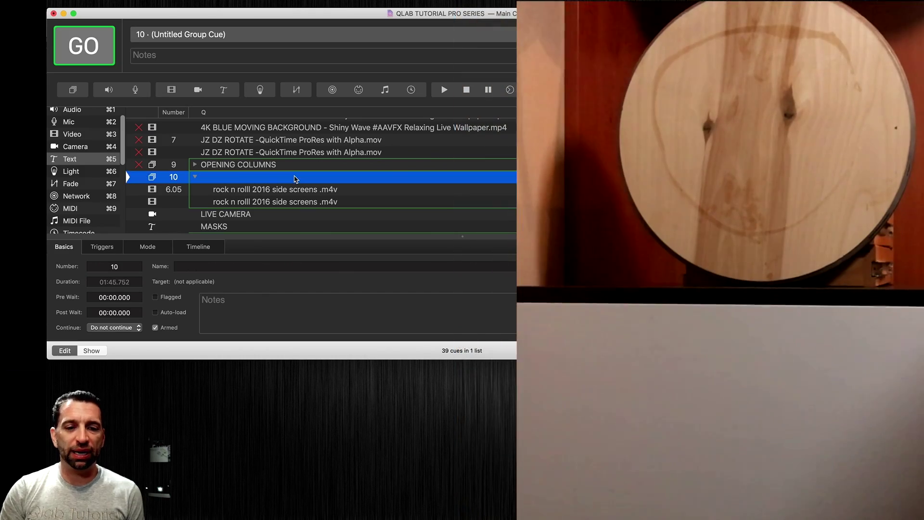
key("space")
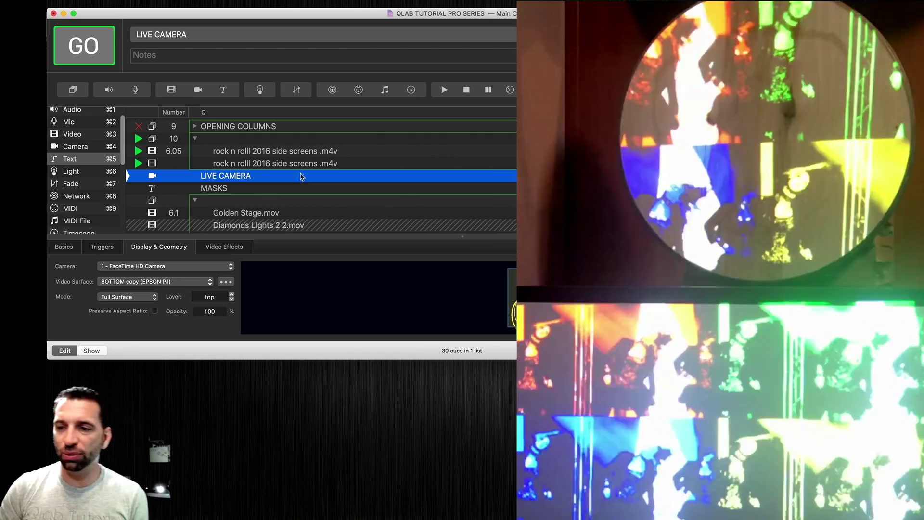
key("Escape")
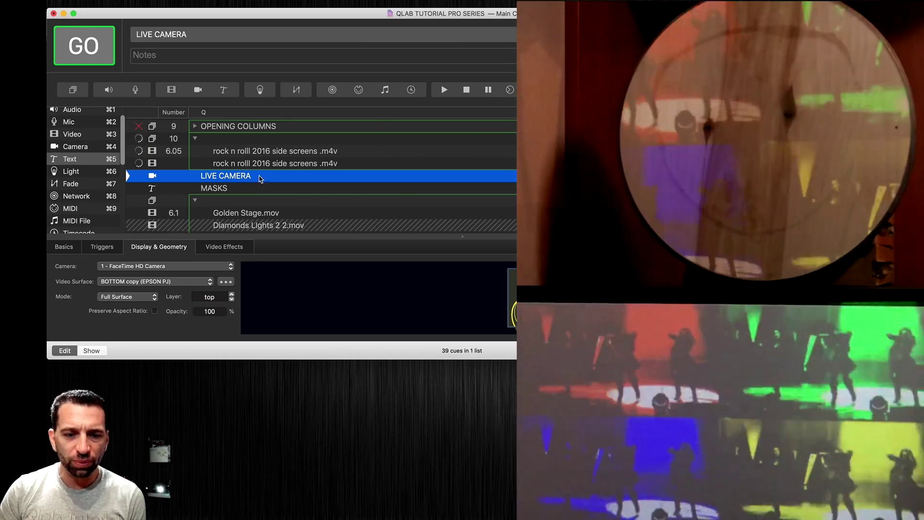
Select the untitled group cue below MASKS in the cue list
scroll(250, 186, "down", 5)
scroll(251, 186, "up", 5)
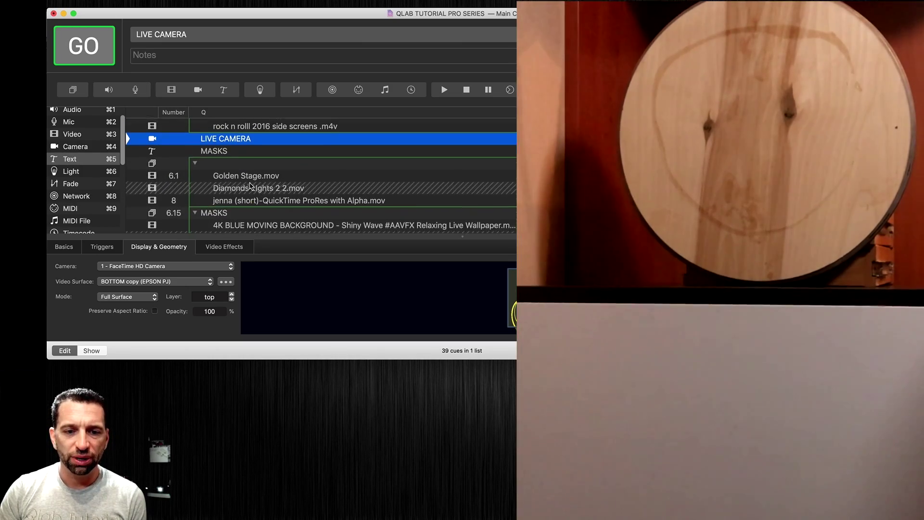
scroll(251, 185, "up", 2)
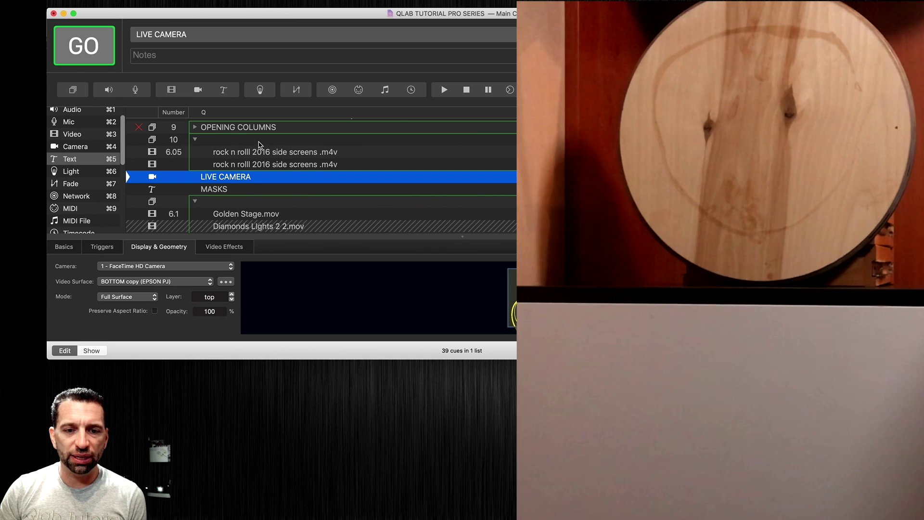
scroll(253, 143, "down", 3)
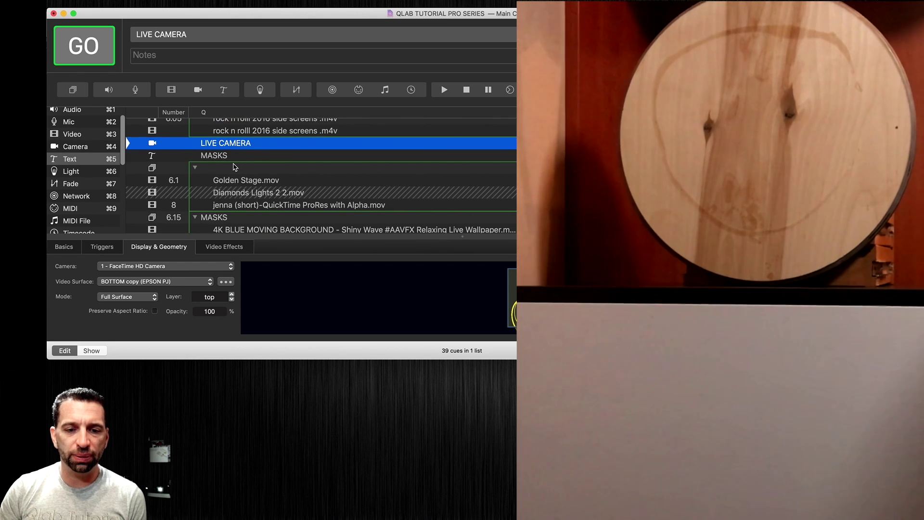
left_click(234, 167)
Arm the Diamonds Lights 2 2.mov cue and start the untitled group cue
left_click(225, 193)
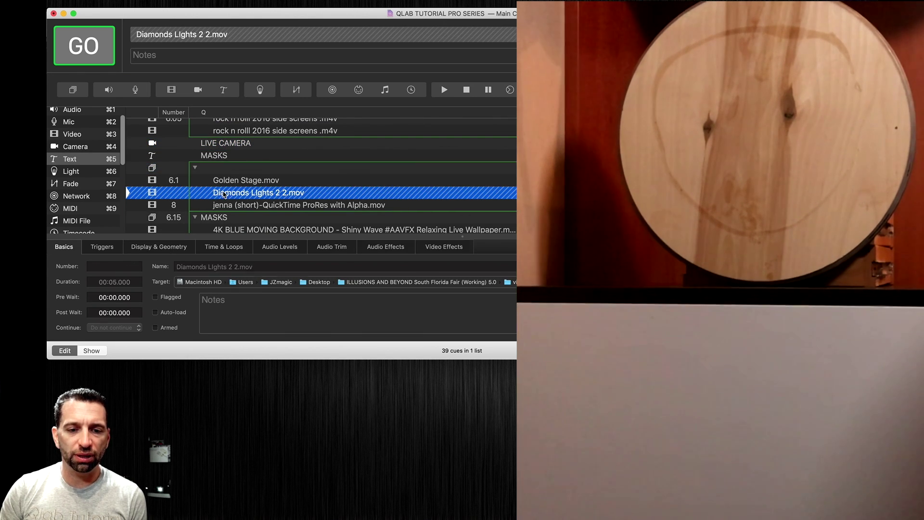
left_click(155, 328)
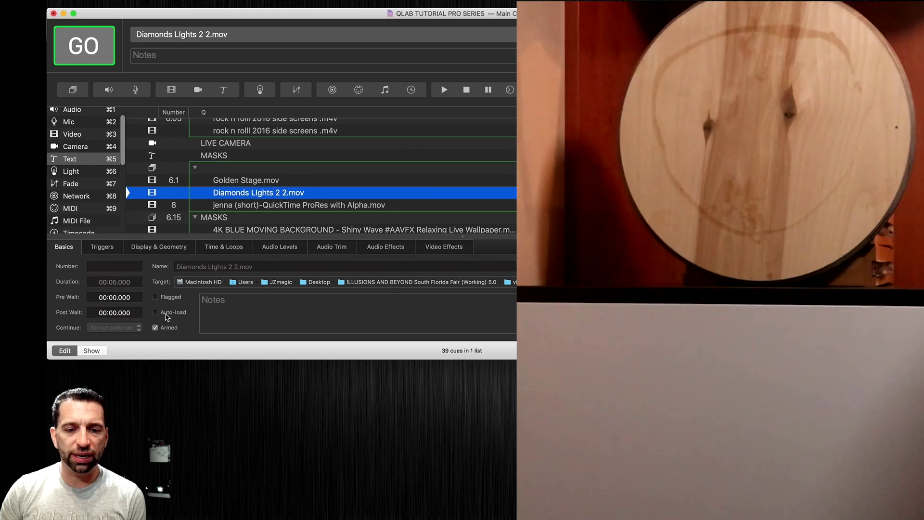
left_click(251, 168)
key("space")
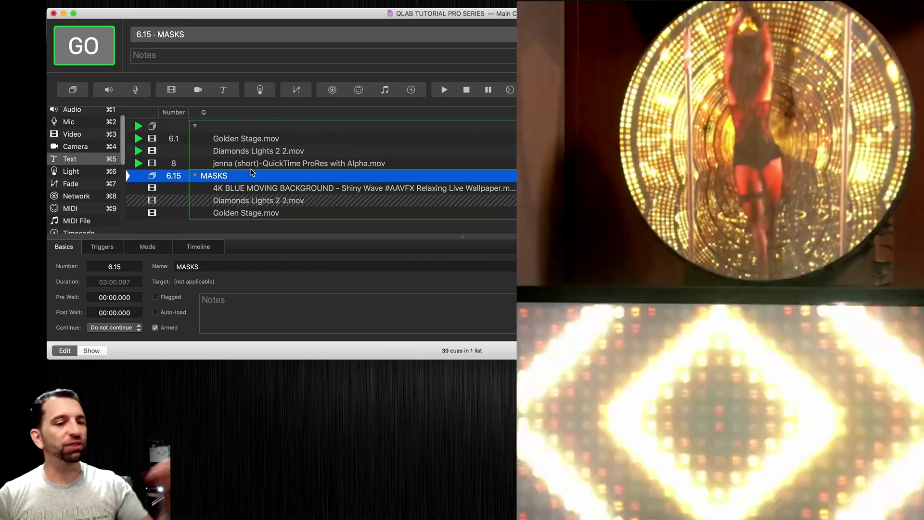
Start the LIVE CAMERA cue so the masked camera feed plays over the stage
scroll(249, 166, "up", 3)
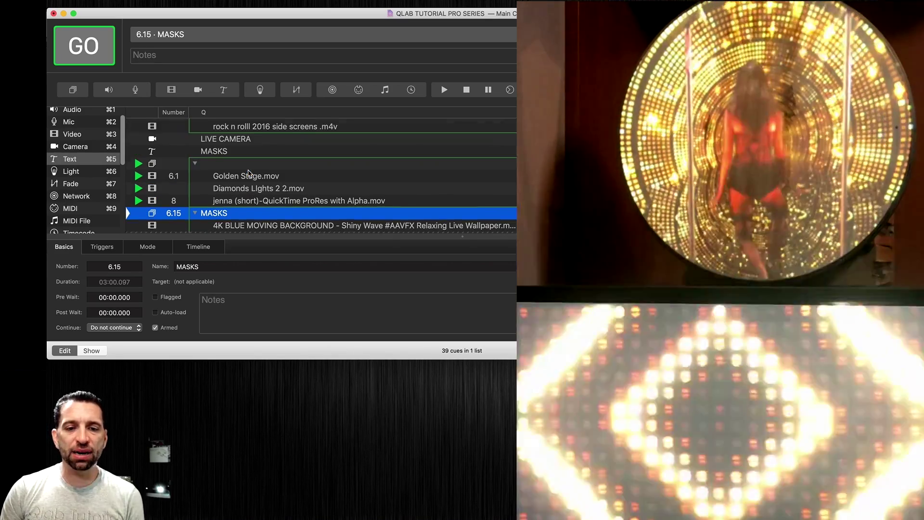
left_click(247, 145)
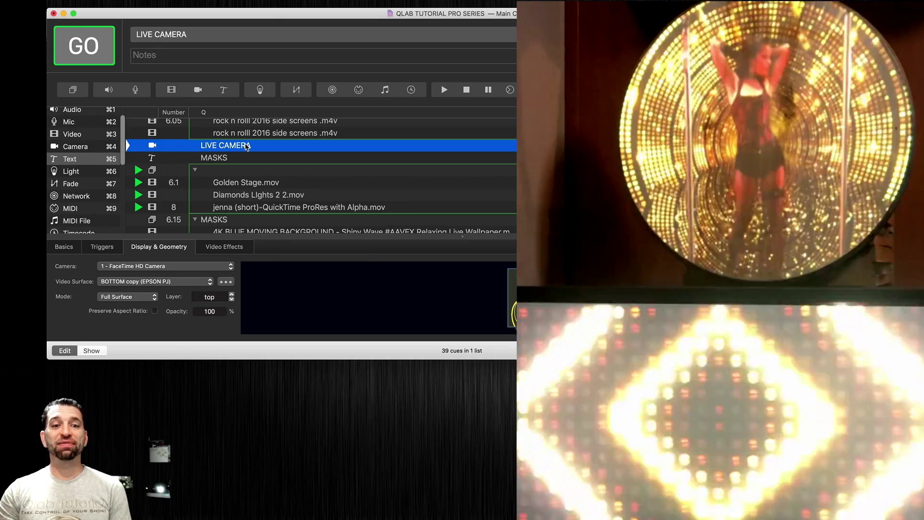
key("space")
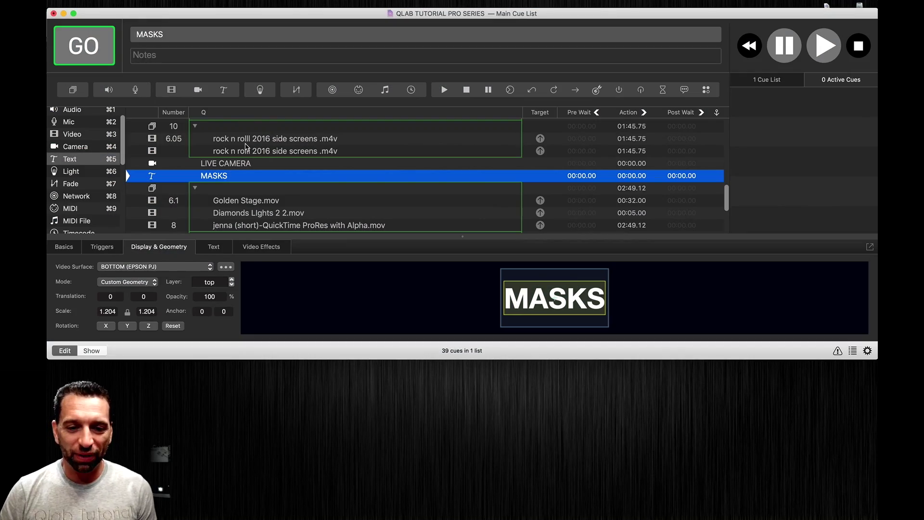
Open the workspace video settings, then switch to the MASKS image document in Pixelmator
left_click(867, 350)
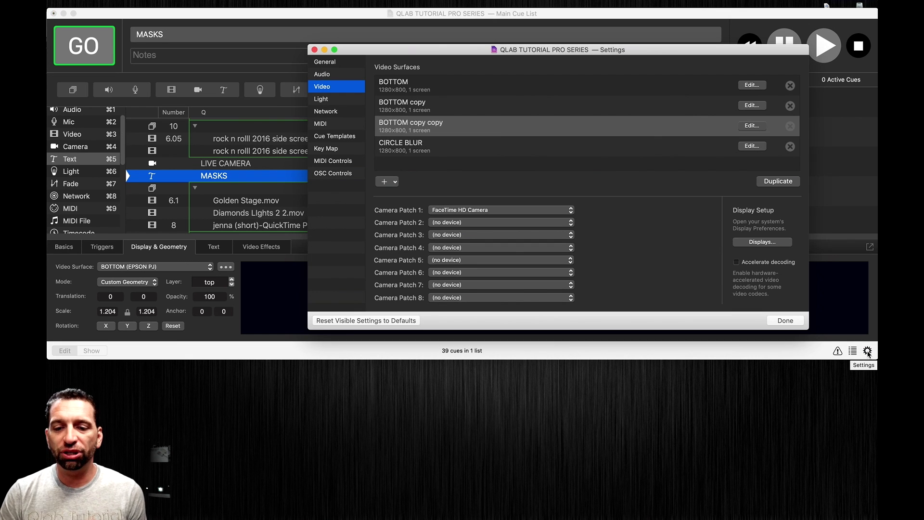
mouse_move(305, 514)
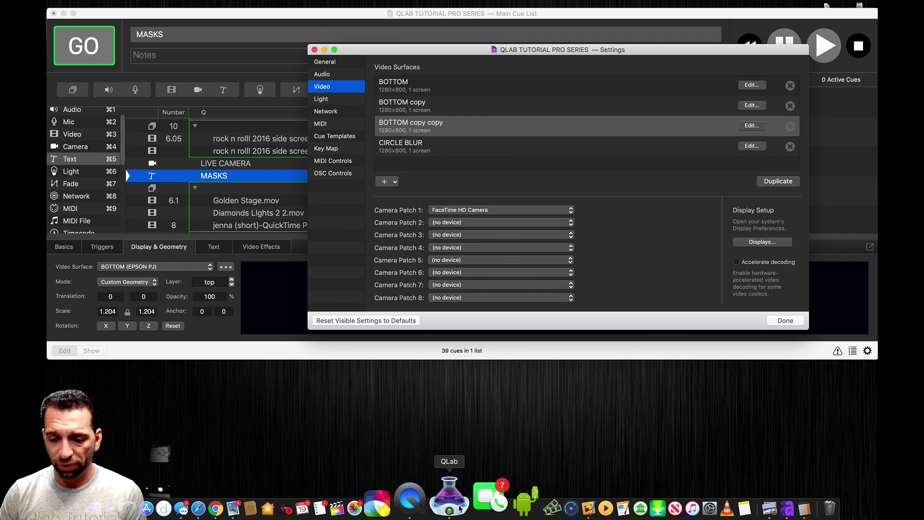
left_click(541, 505)
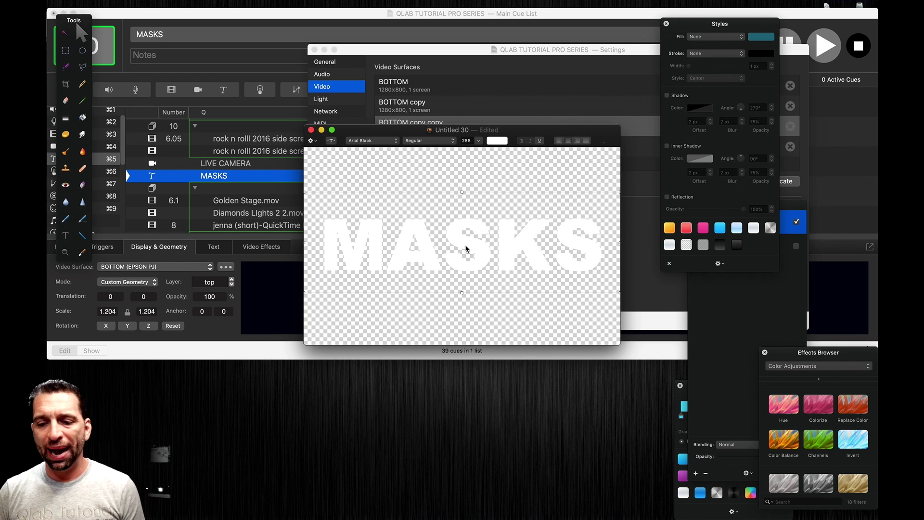
Remove the old MASKS text layer and make the Background Layer visible
double_click(442, 244)
left_click(426, 297)
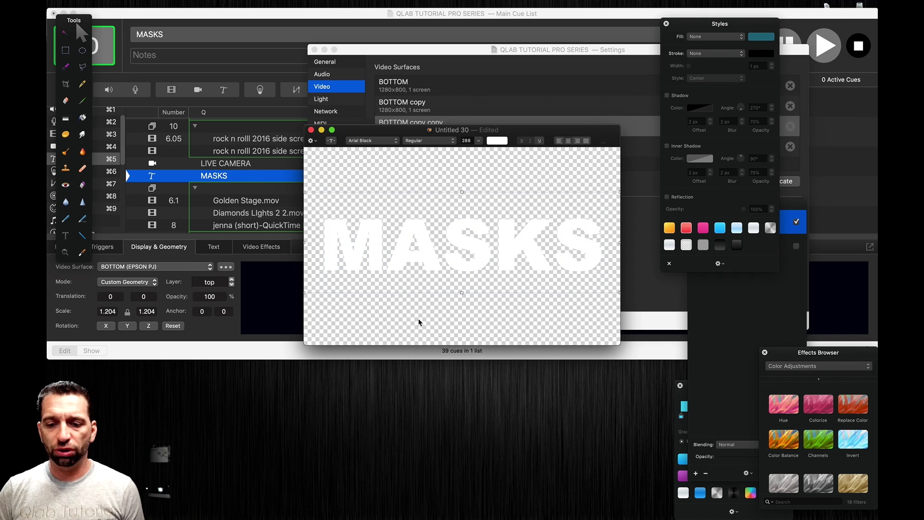
key("BackSpace")
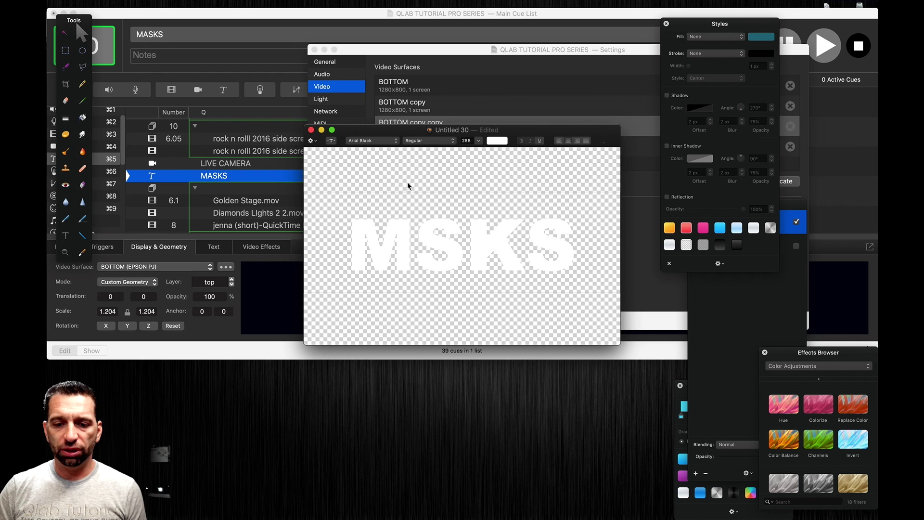
key("BackSpace")
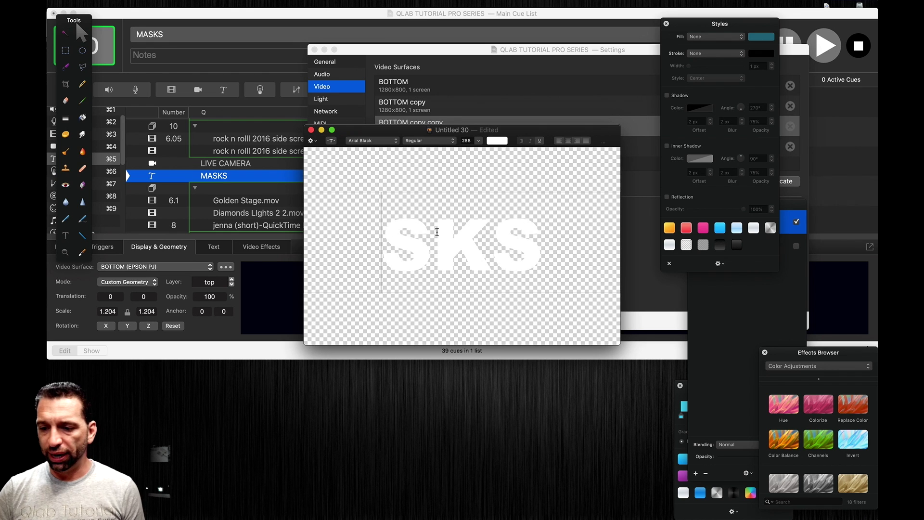
left_click(725, 298)
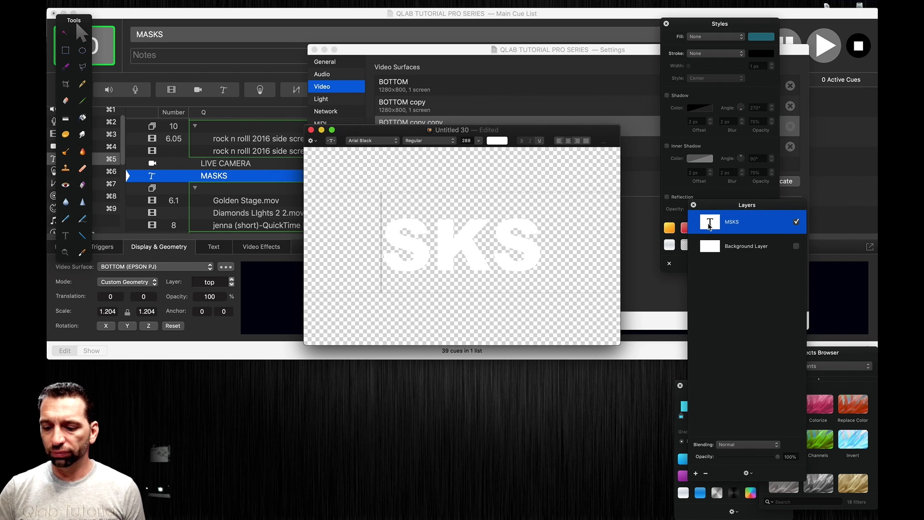
right_click(713, 227)
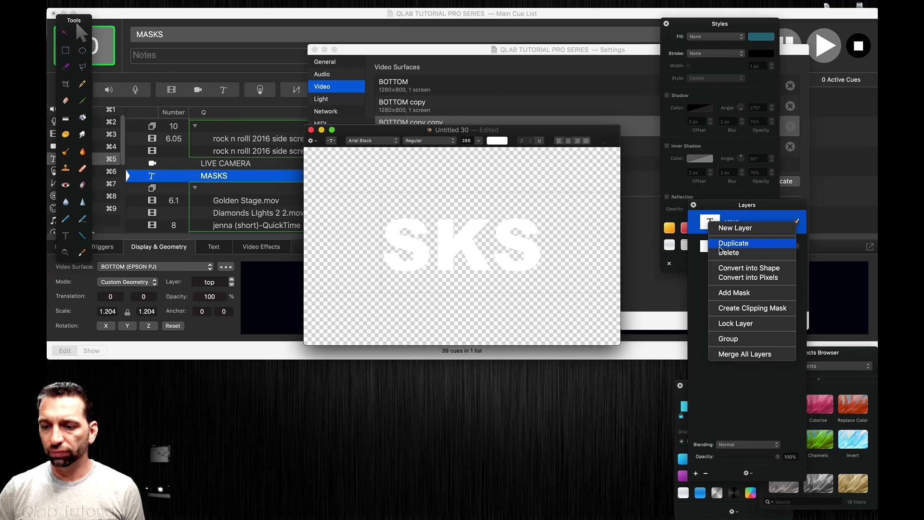
left_click(720, 253)
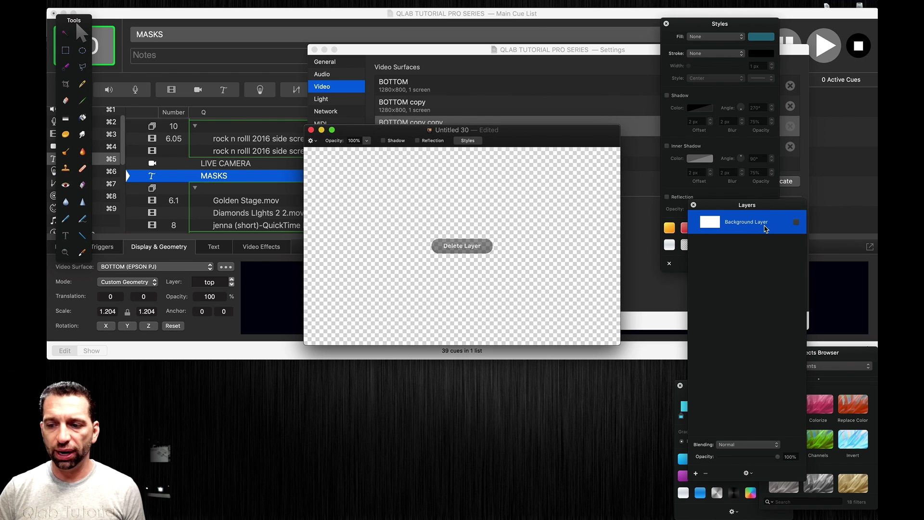
left_click(796, 222)
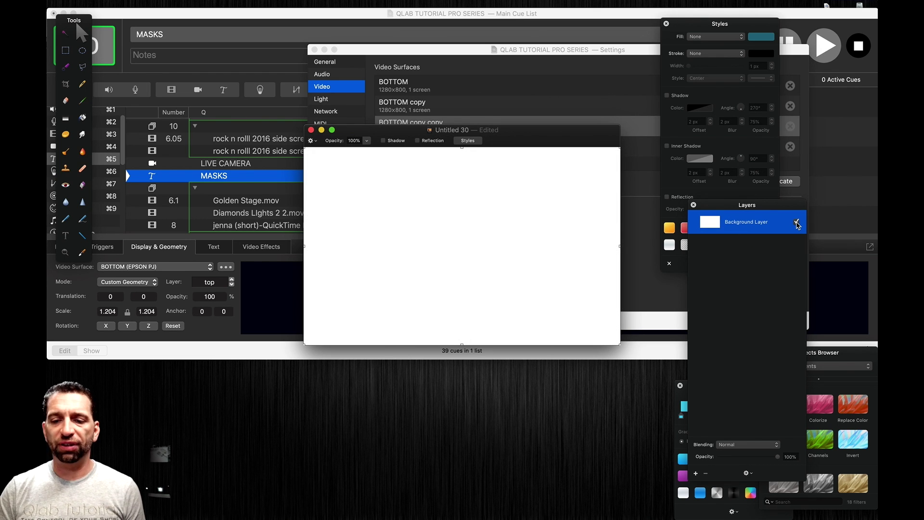
Create a new wide MASKS text box, coloured white and set to 144 point
left_click(65, 235)
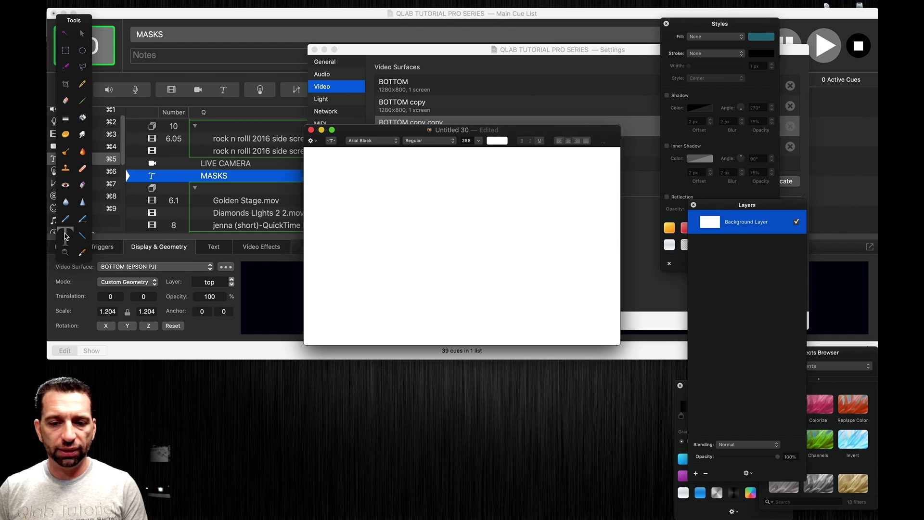
left_click_drag(321, 160, 592, 223)
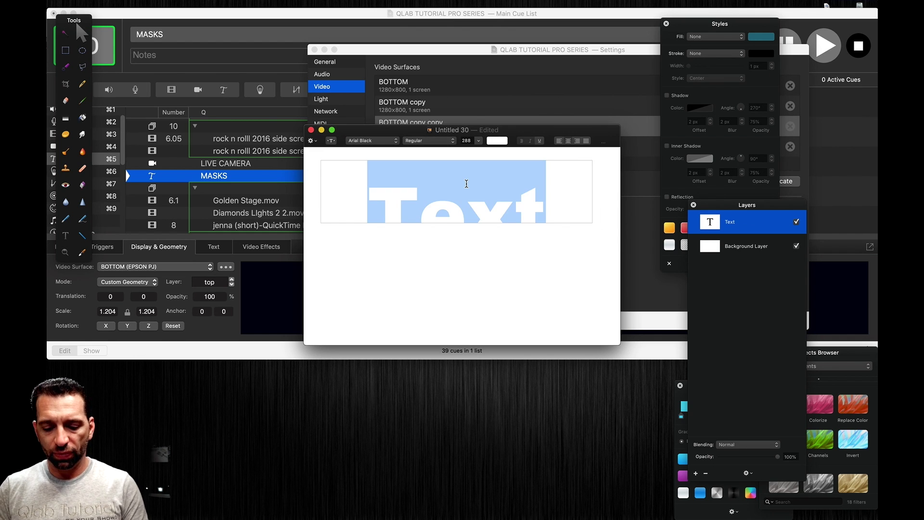
key("BackSpace")
type("MASK")
key("super+a")
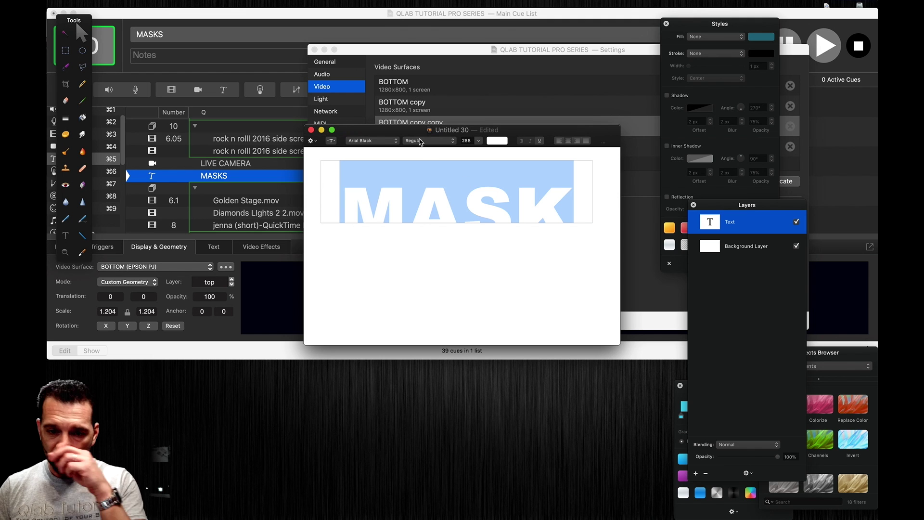
left_click(497, 141)
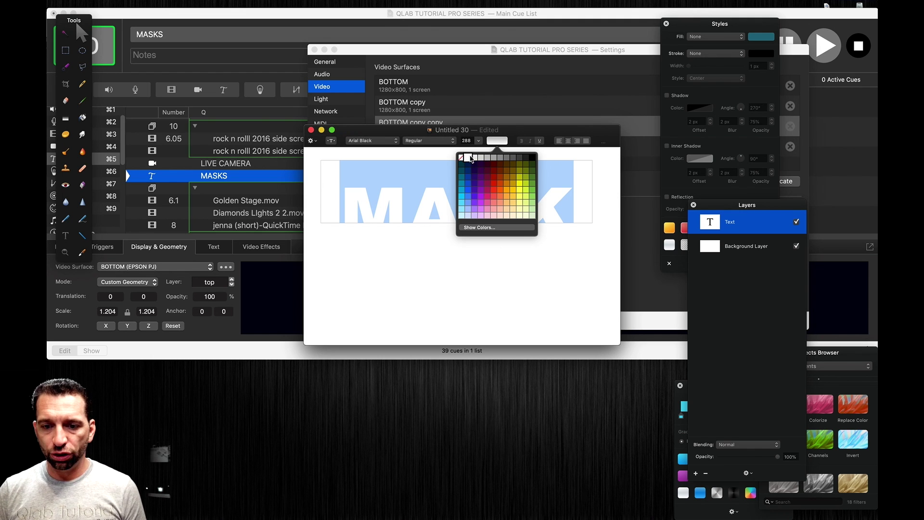
left_click(466, 158)
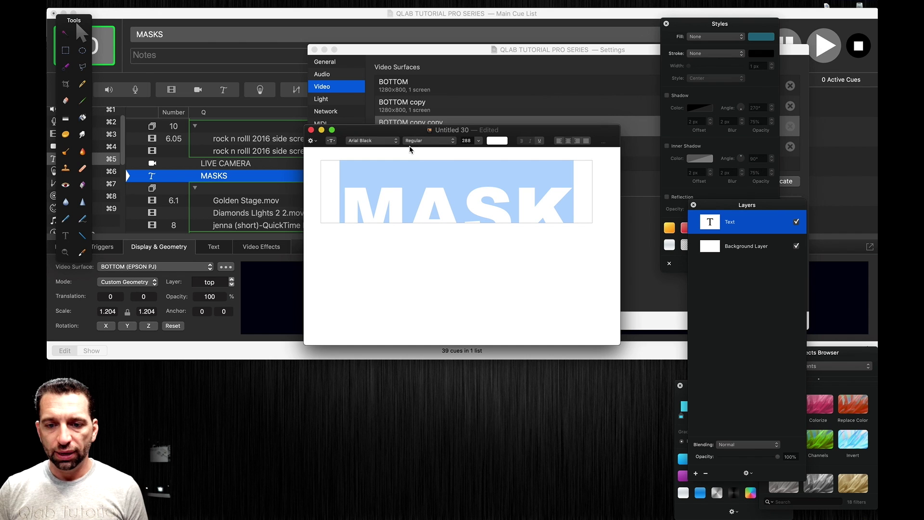
left_click(470, 142)
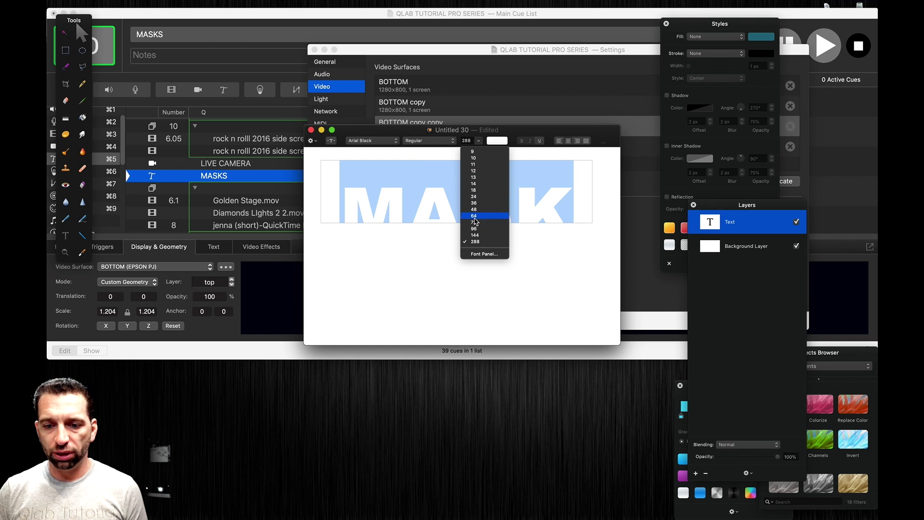
left_click(475, 235)
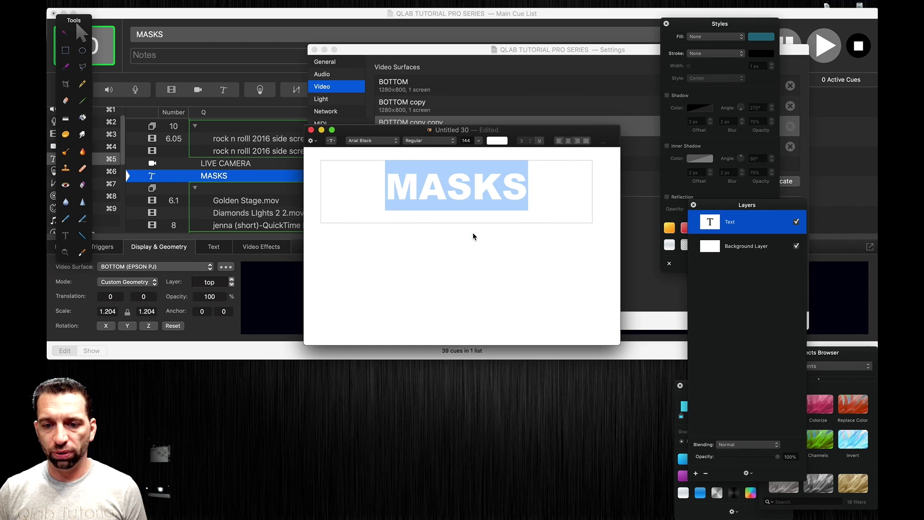
left_click(480, 251)
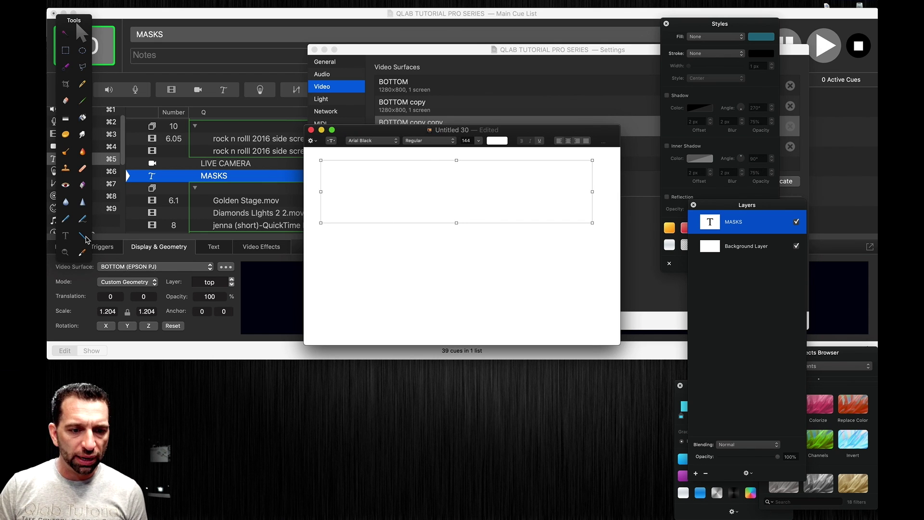
Draw a five-point star below MASKS, centre it and adjust its point indent
left_click(82, 234)
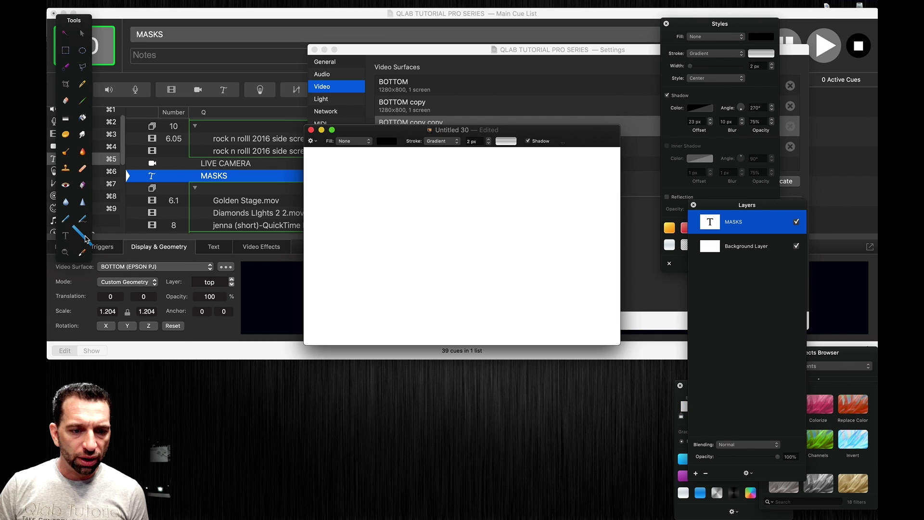
left_click(85, 239)
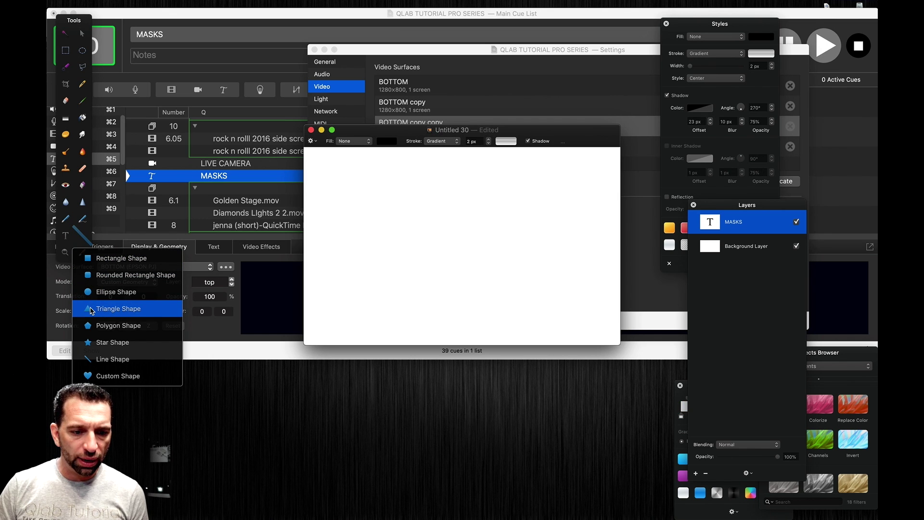
left_click(94, 343)
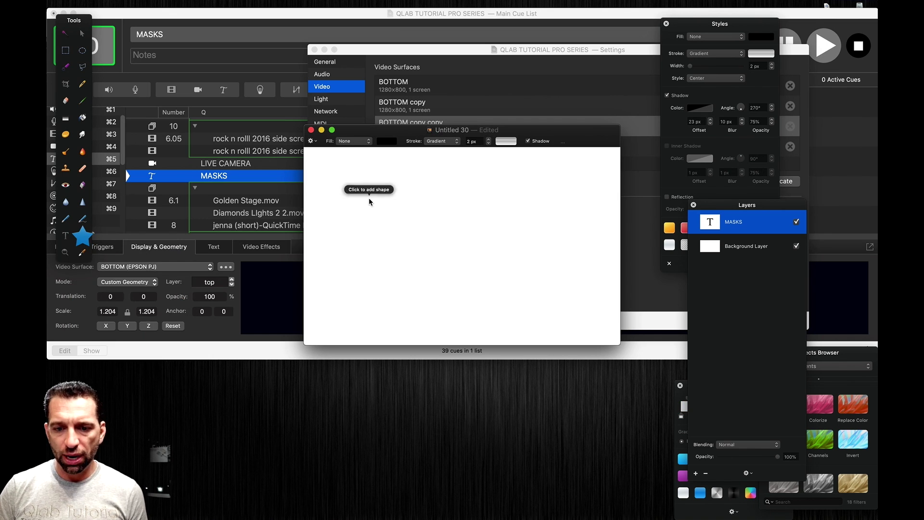
left_click_drag(350, 241, 452, 332)
left_click_drag(423, 303, 479, 296)
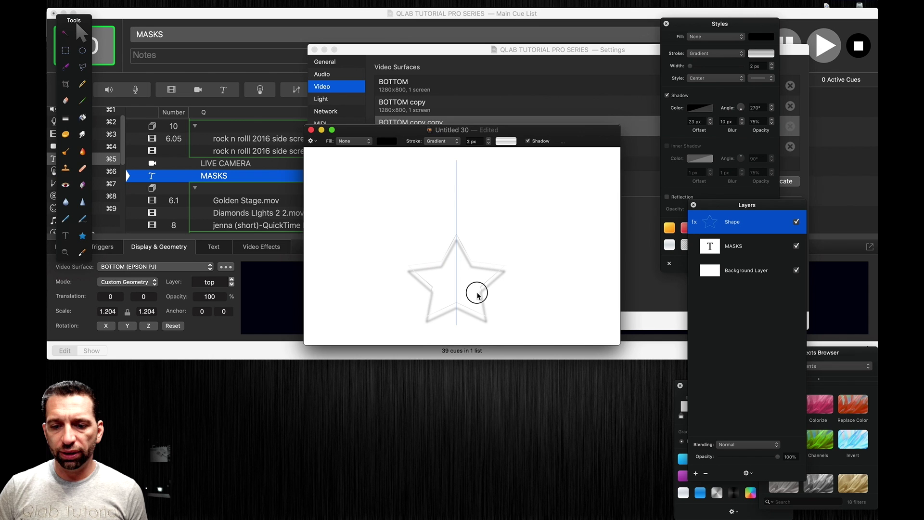
mouse_move(471, 262)
left_mouse_down()
mouse_move(455, 280)
mouse_move(486, 252)
mouse_move(475, 265)
left_mouse_up()
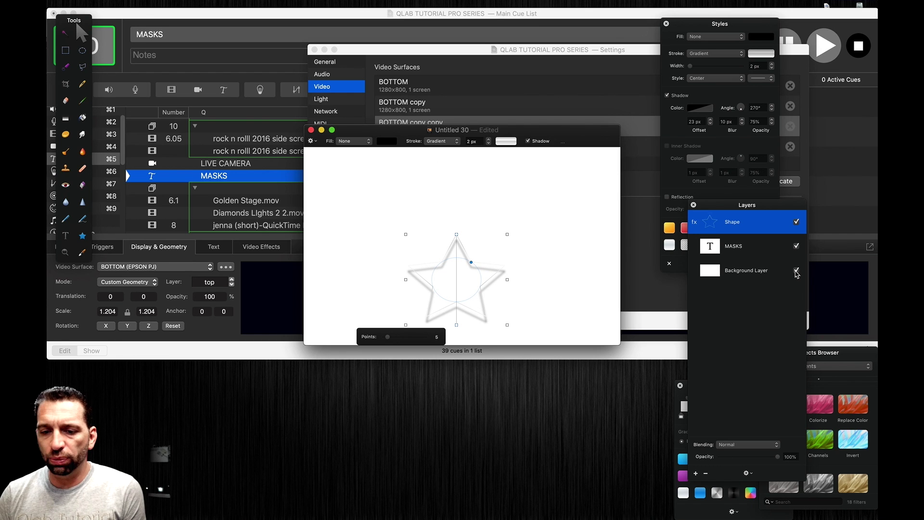
Hide the white background layer and give the star a white gradient outline
left_click(796, 271)
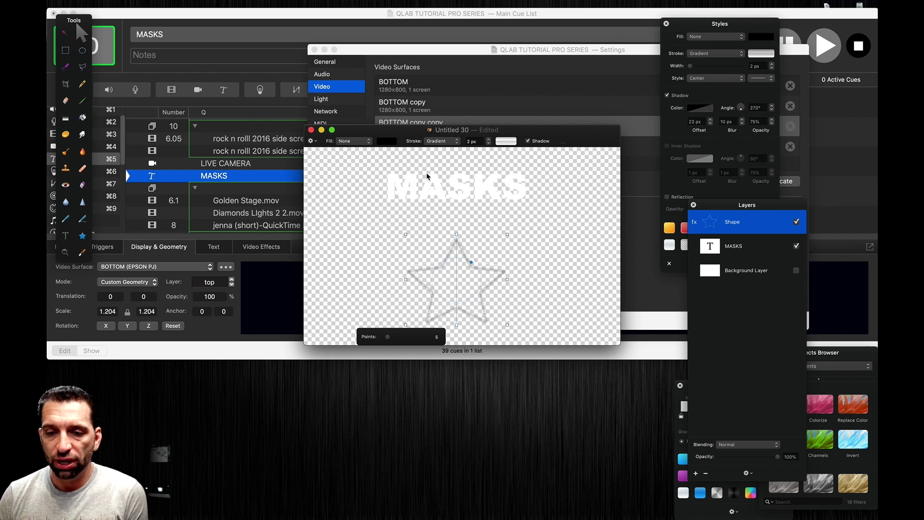
left_click(506, 141)
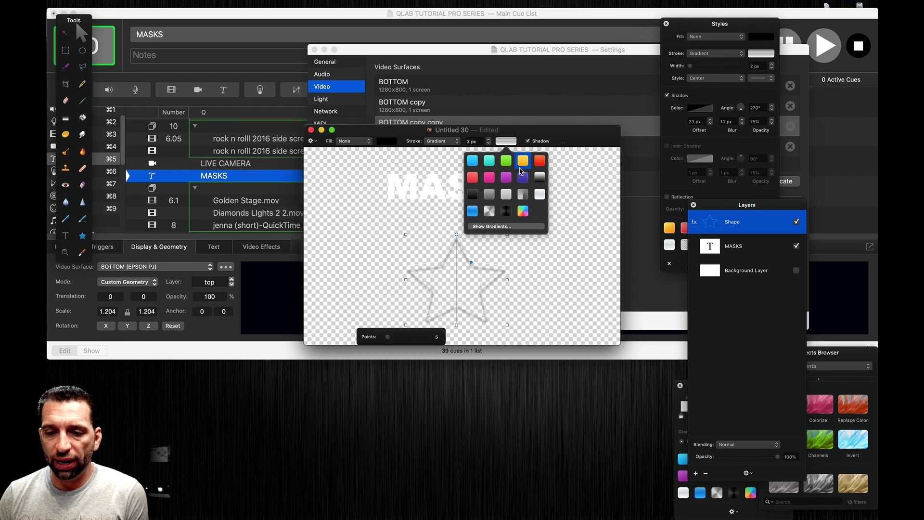
left_click(541, 198)
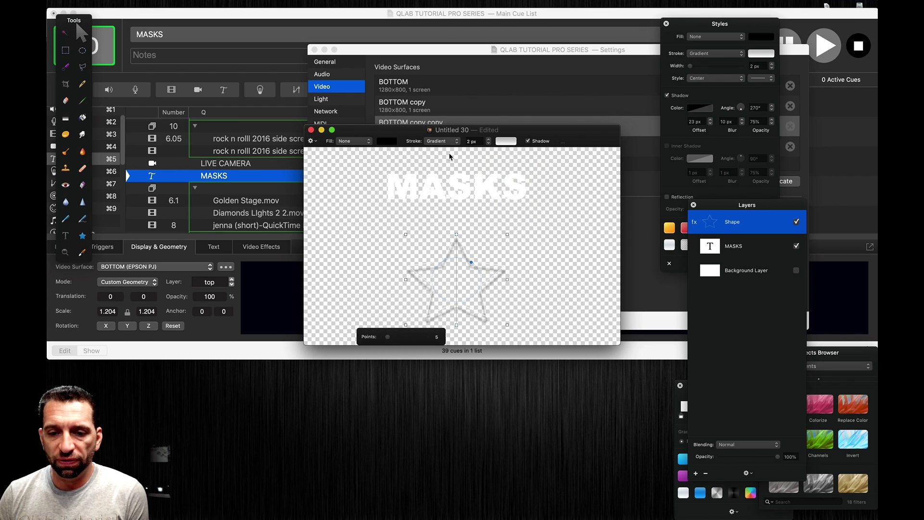
Fill the star solid white, remove its drop shadow and enlarge it beneath MASKS
left_click(353, 141)
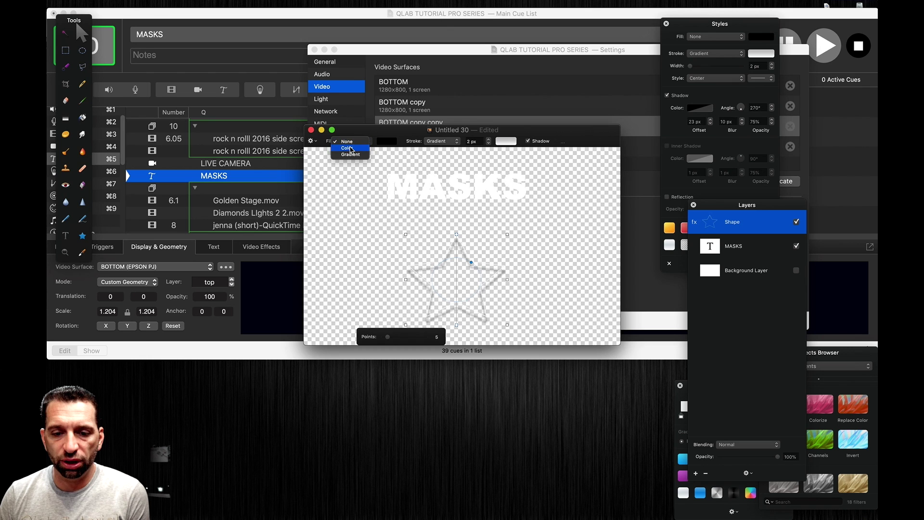
left_click(350, 150)
left_click(385, 141)
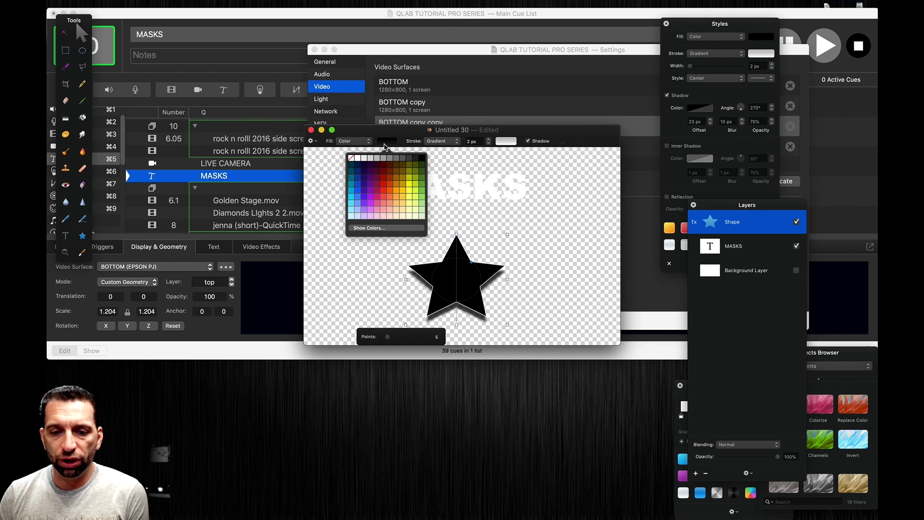
left_click(358, 162)
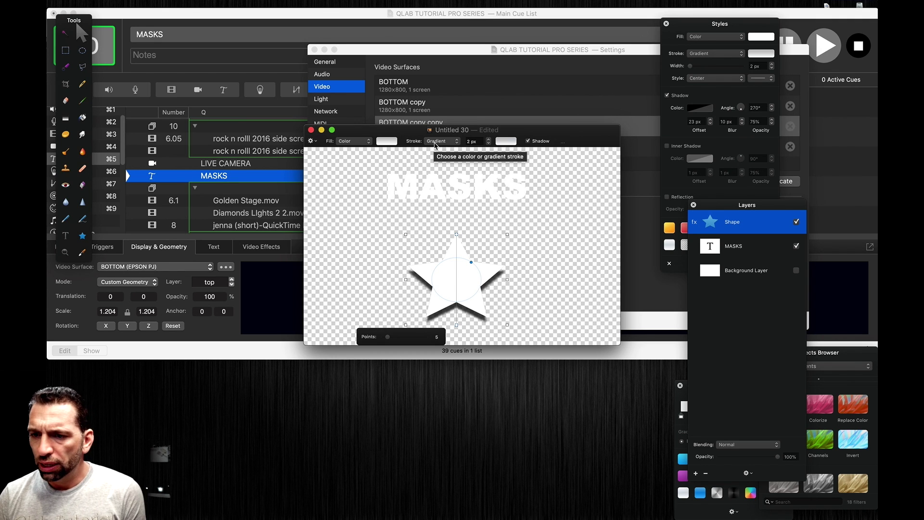
left_click(667, 96)
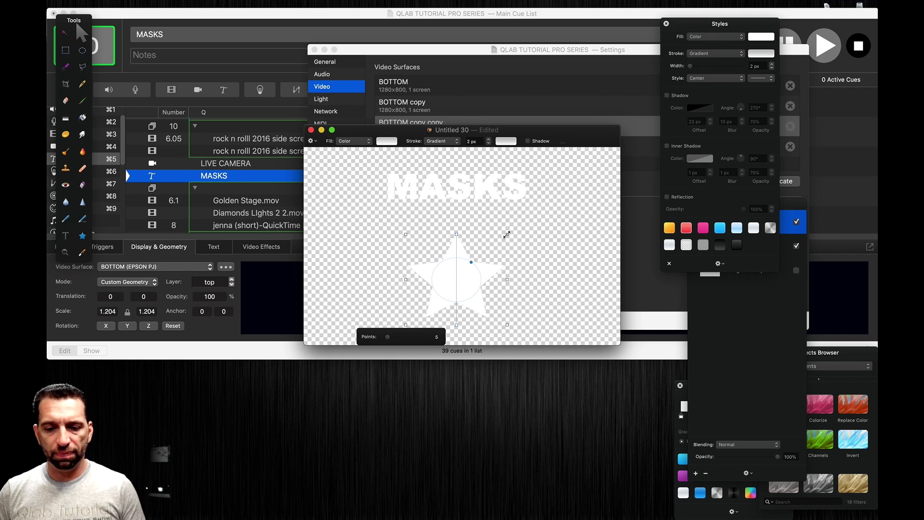
left_click_drag(506, 234, 458, 257)
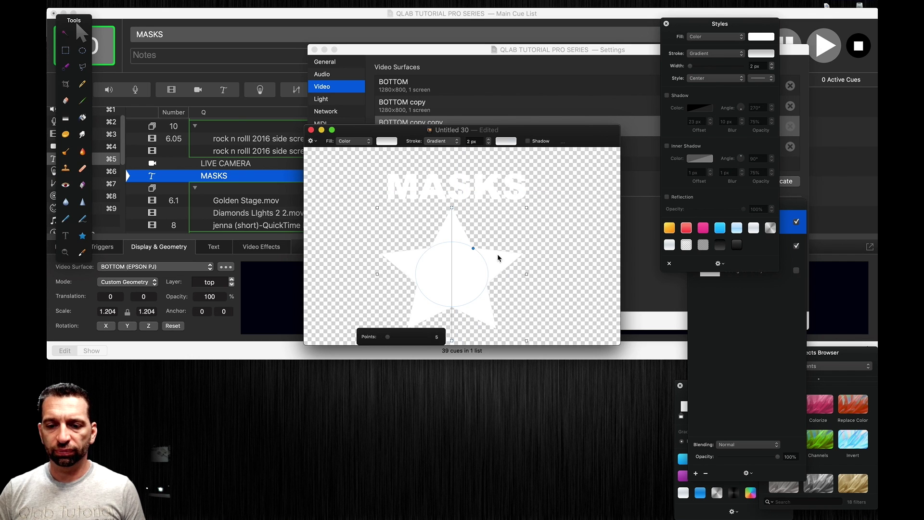
left_click(123, 6)
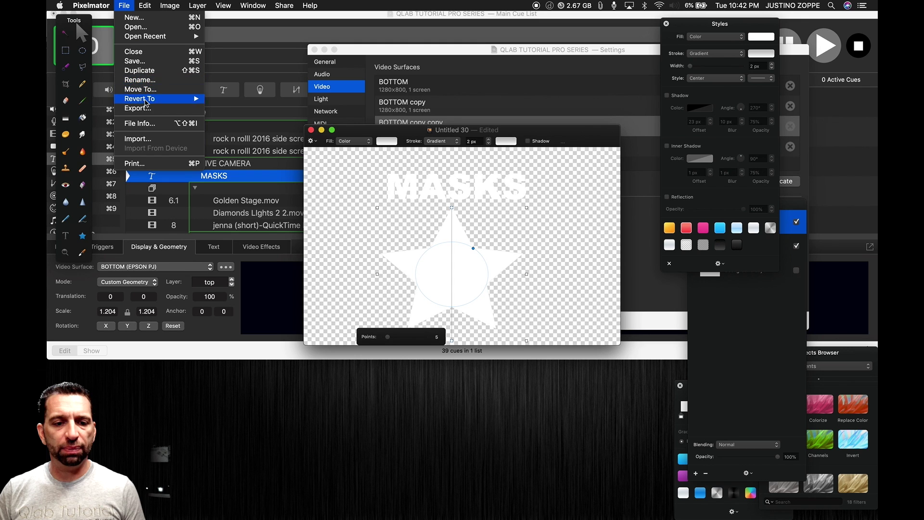
Export the image as a PNG named STAR MASK to the Desktop and hide Pixelmator
left_click(147, 108)
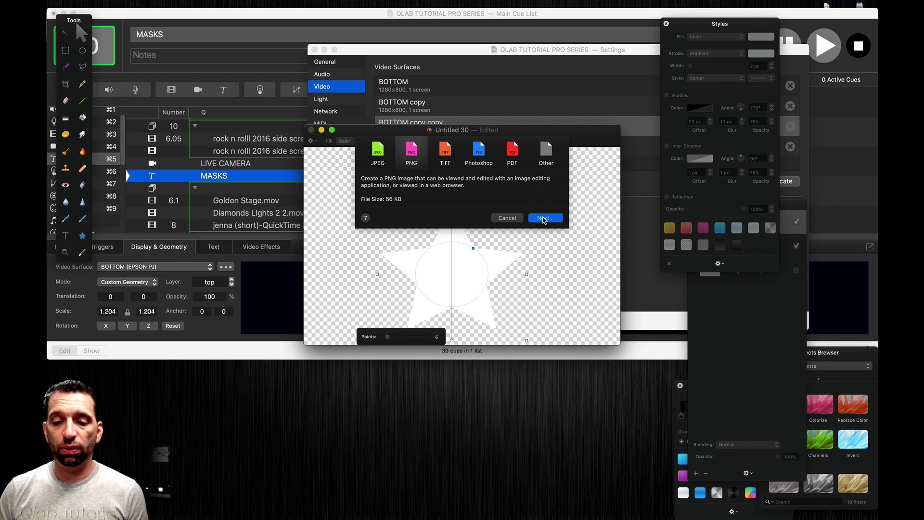
left_click(543, 219)
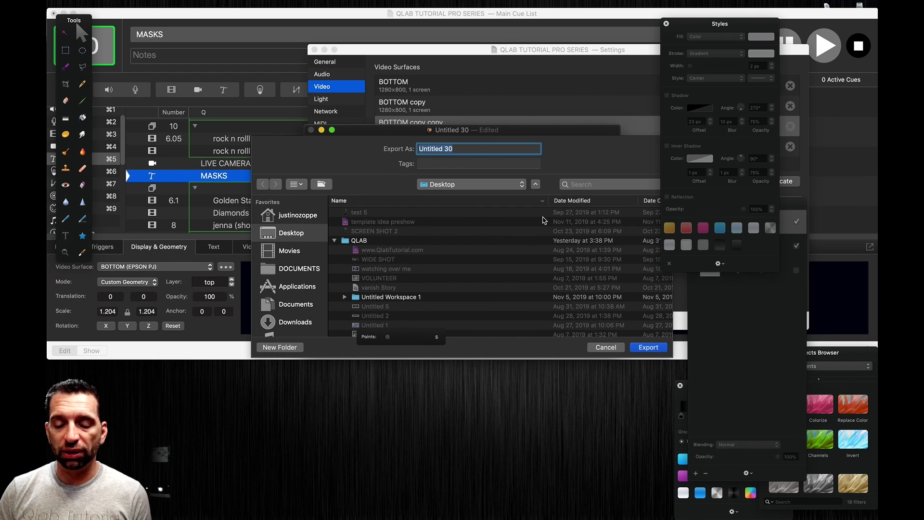
type("STAR MASK")
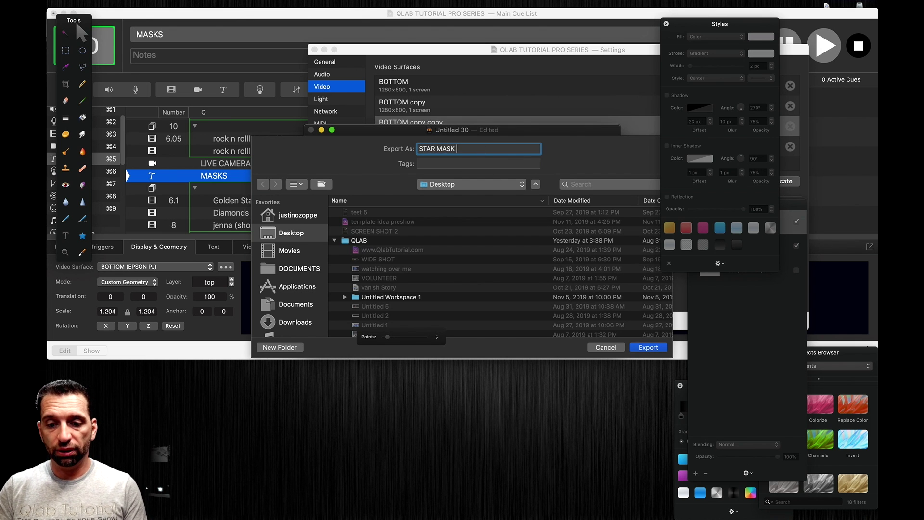
key("Return")
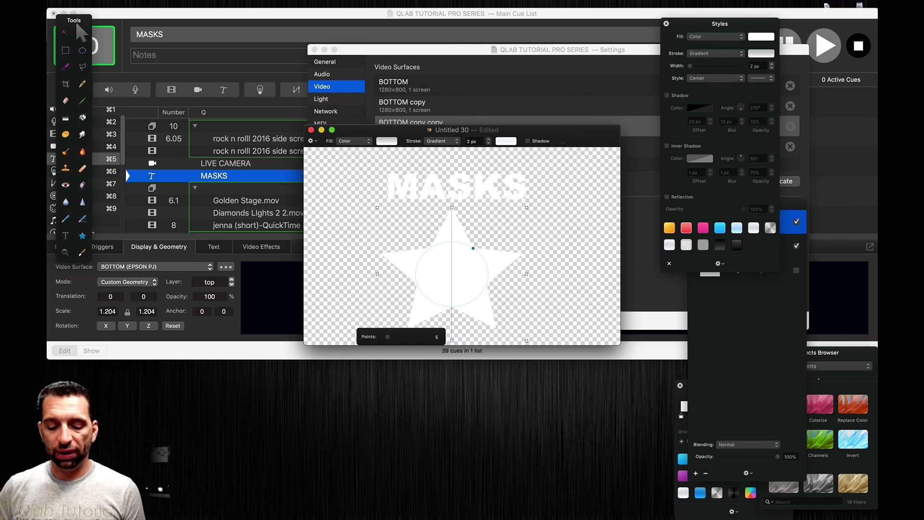
key("super+h")
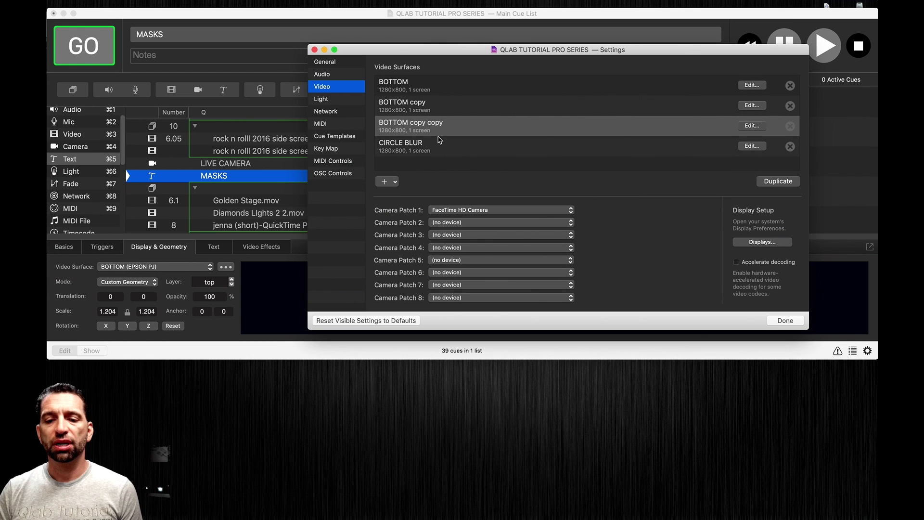
Inspect the CIRCLE BLUR video surface in its editor, then close it
left_click(427, 152)
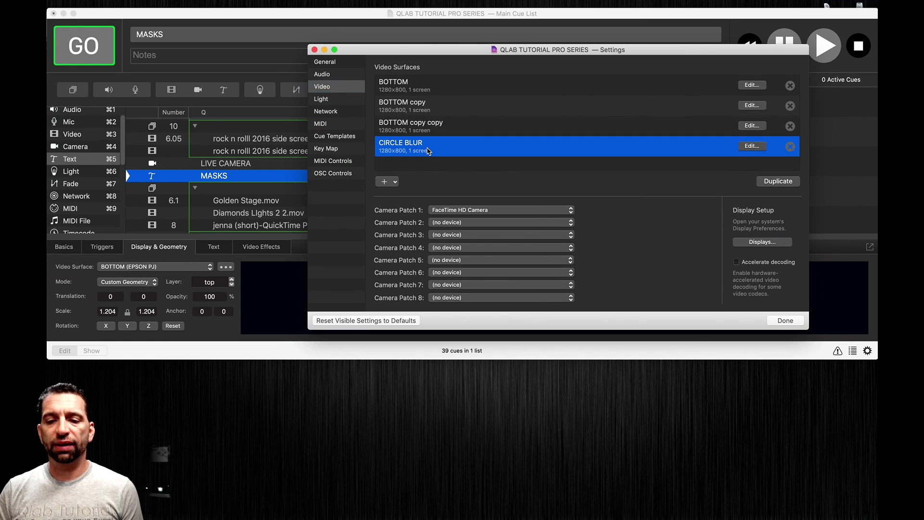
left_click(744, 146)
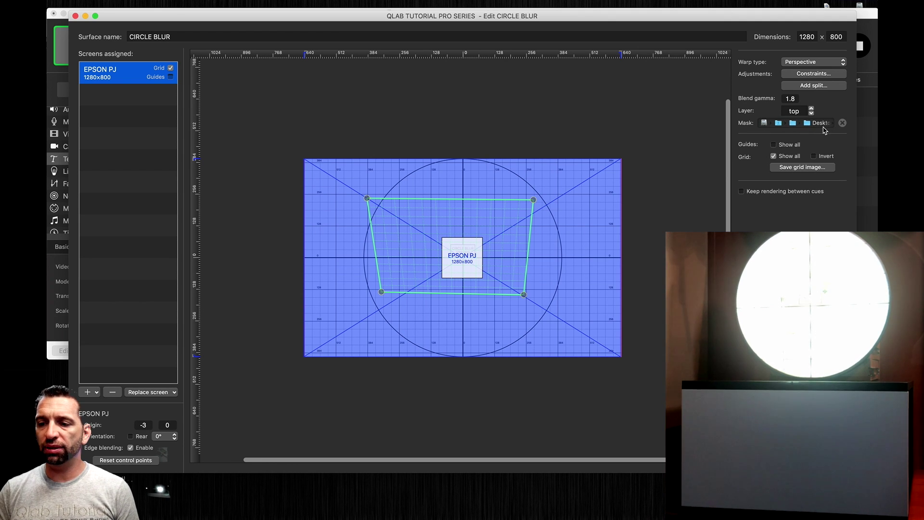
left_click(75, 17)
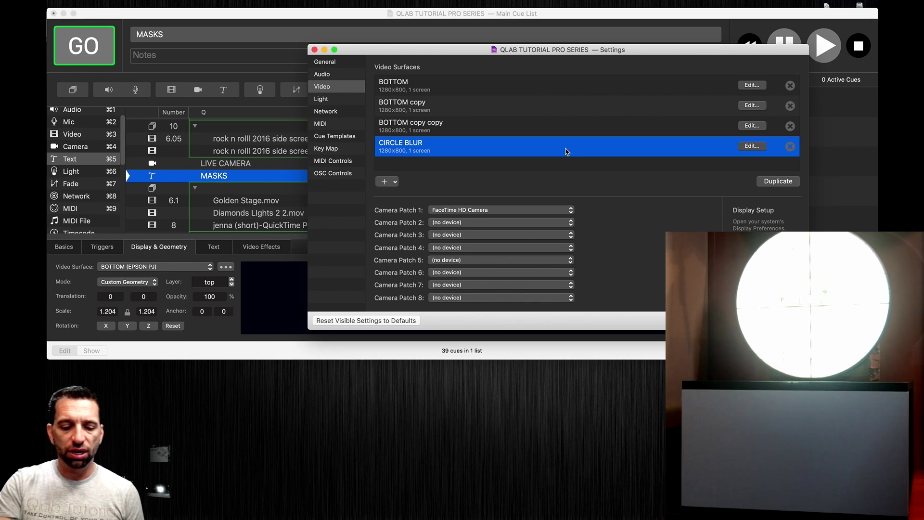
Create Surface 1 on the EPSON PJ display, toggle its grid, and begin choosing a mask image
left_click(390, 181)
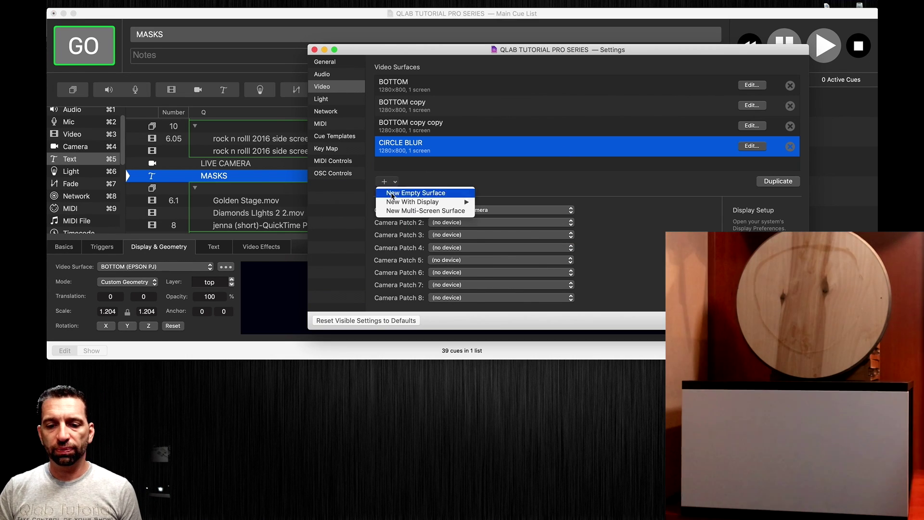
mouse_move(392, 204)
left_click(487, 210)
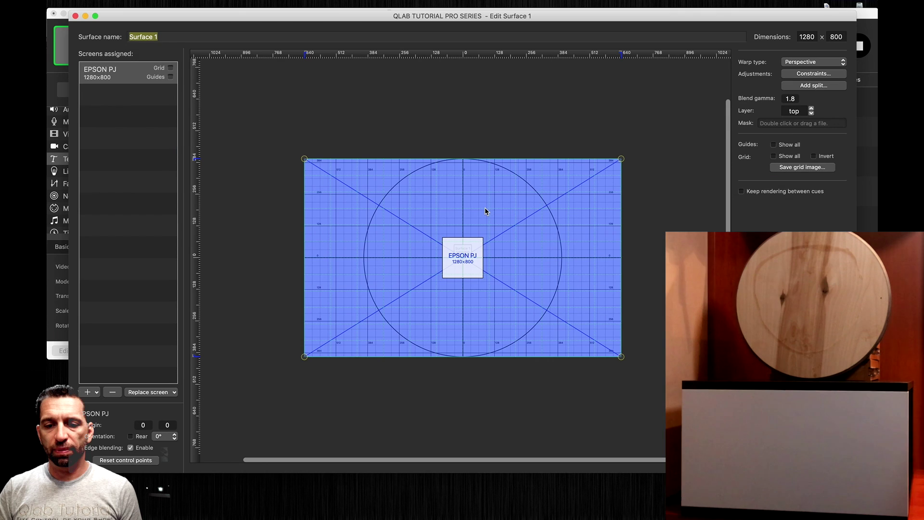
left_click(171, 68)
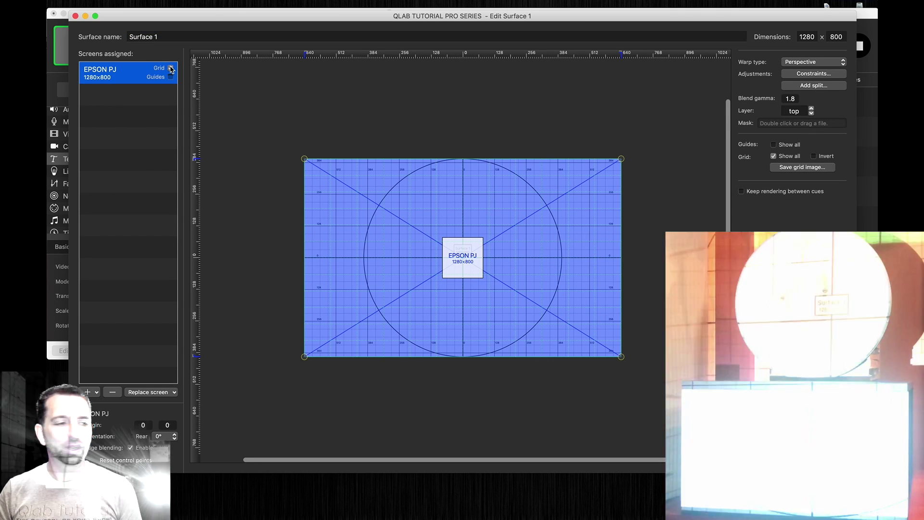
left_click(171, 68)
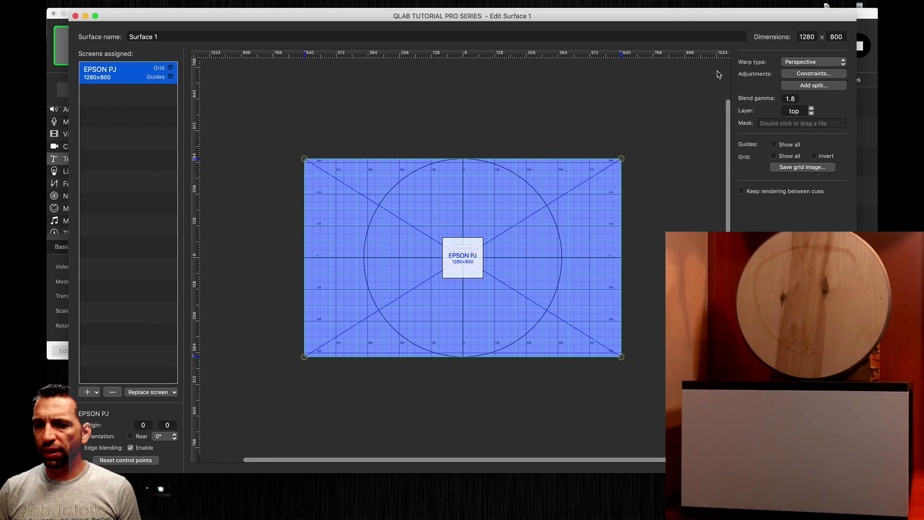
double_click(787, 124)
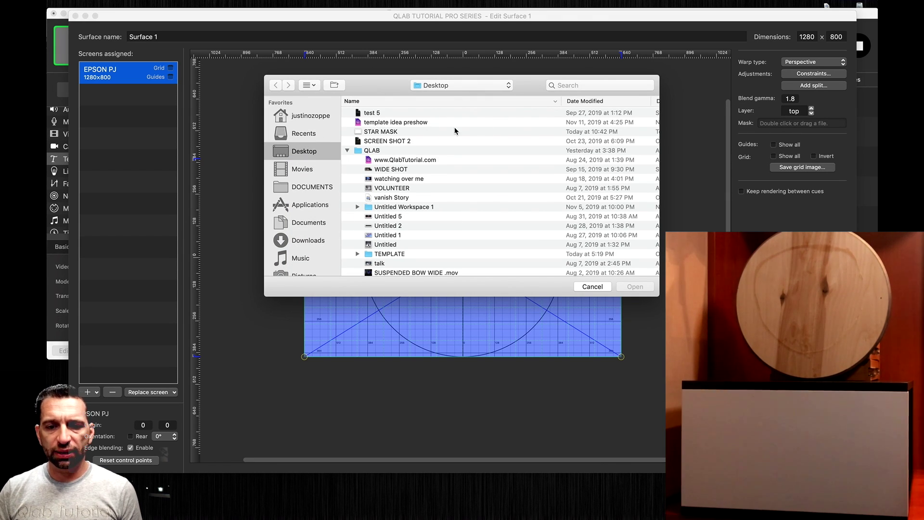
Load STAR MASK as Surface 1's mask and shrink the surface editor to reveal the cue list
scroll(454, 129, "up", 3)
left_click(593, 101)
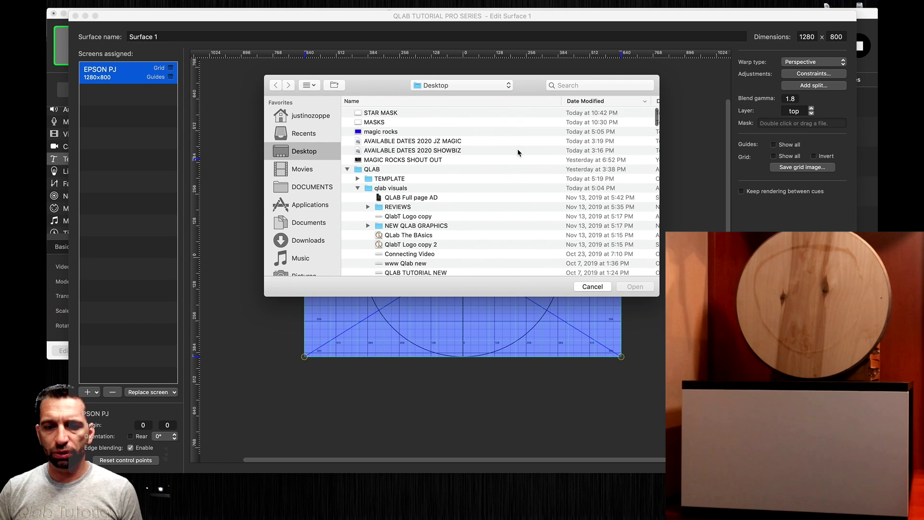
left_click(382, 115)
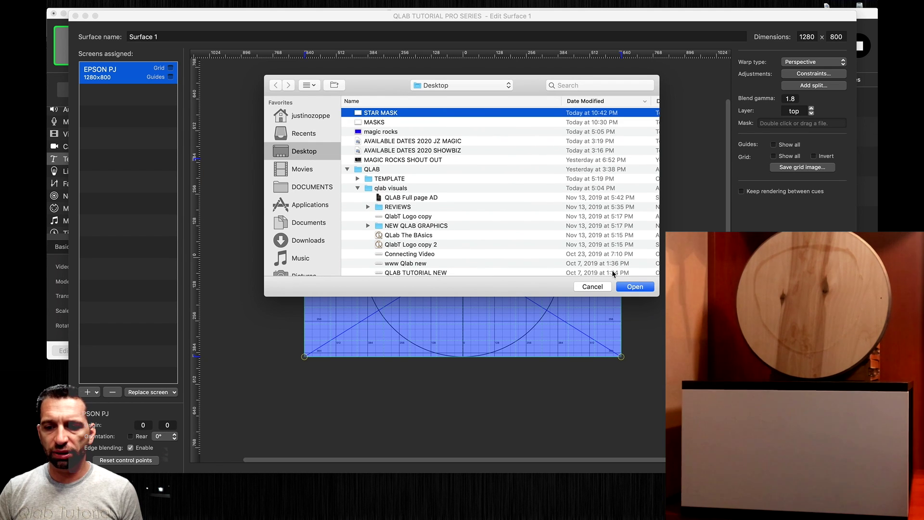
left_click(634, 287)
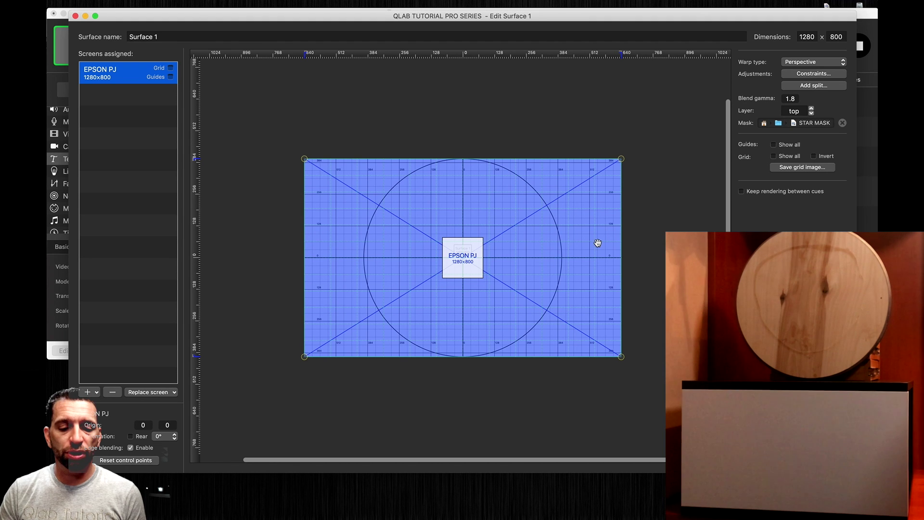
left_click_drag(69, 472, 245, 329)
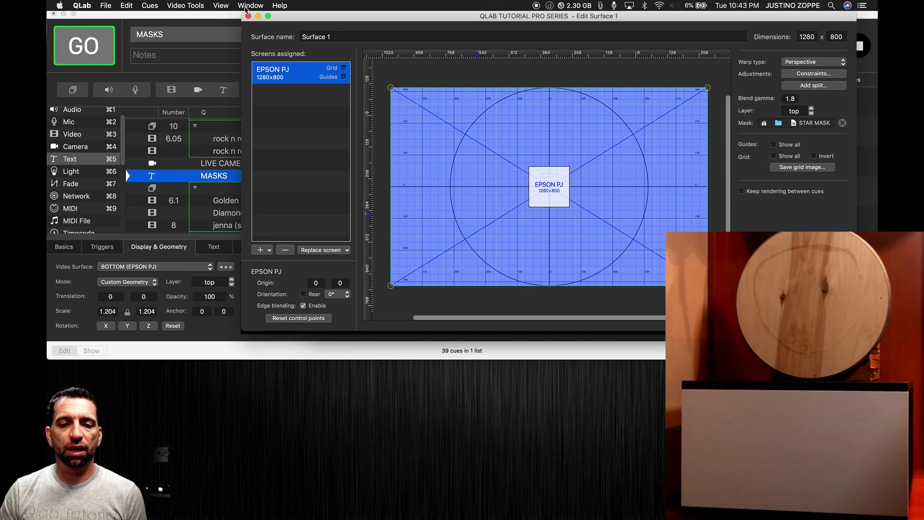
left_click(250, 6)
Briefly project the Surface 1 test grid on the EPSON PJ screen, then turn it off
left_click(268, 83)
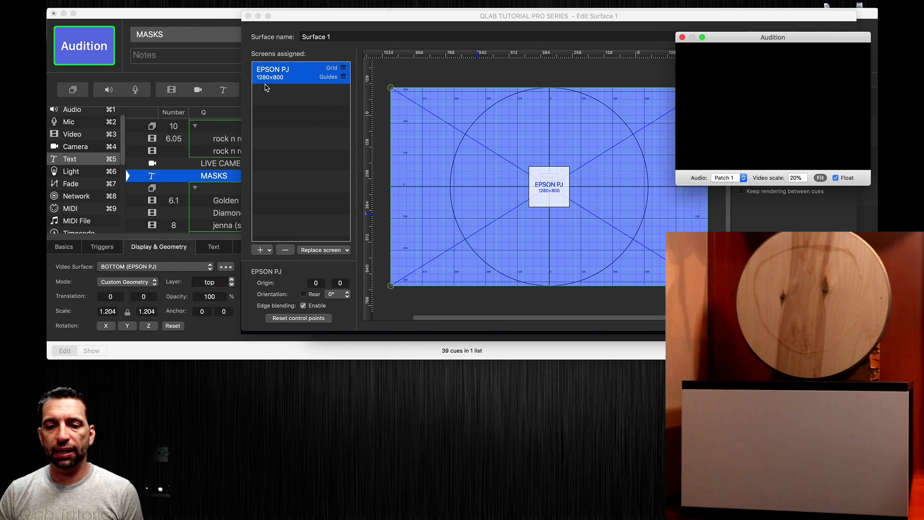
left_click(342, 68)
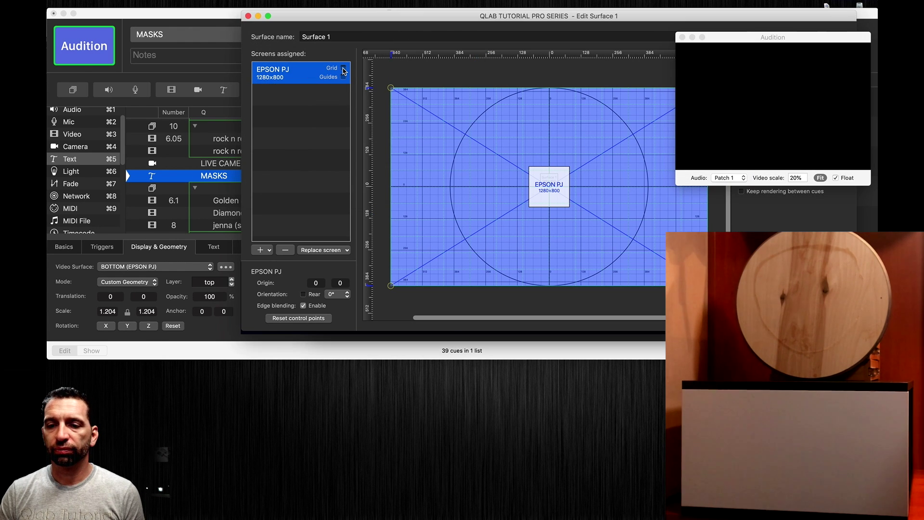
left_click(343, 68)
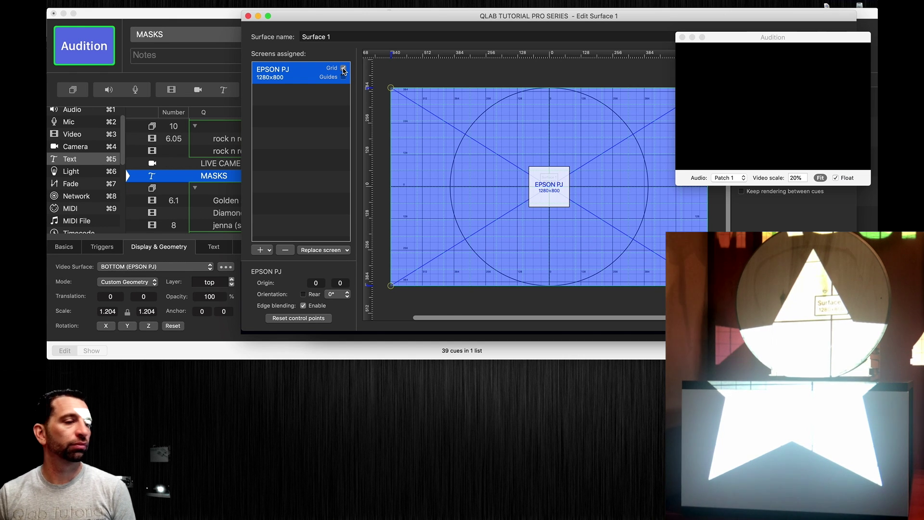
left_click(343, 69)
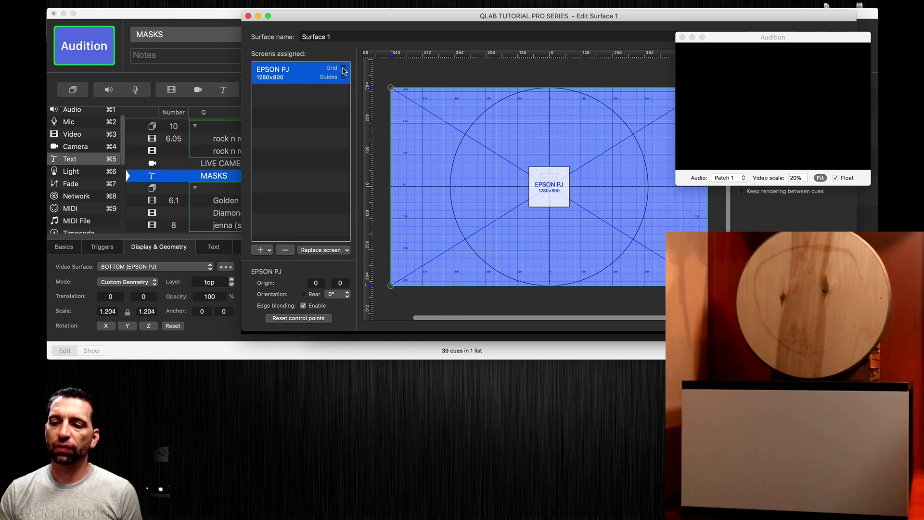
Close the audition preview and the Surface 1 editor
left_click(682, 37)
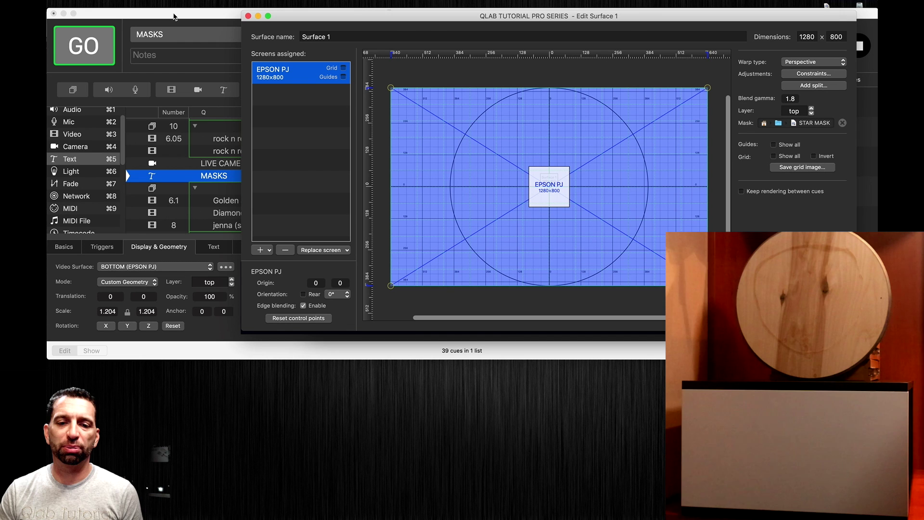
left_click(248, 16)
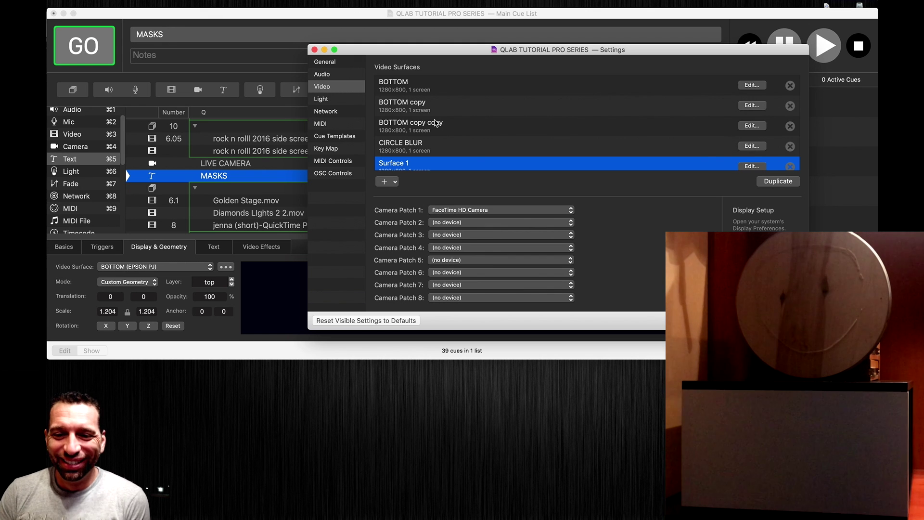
scroll(437, 121, "down", 1)
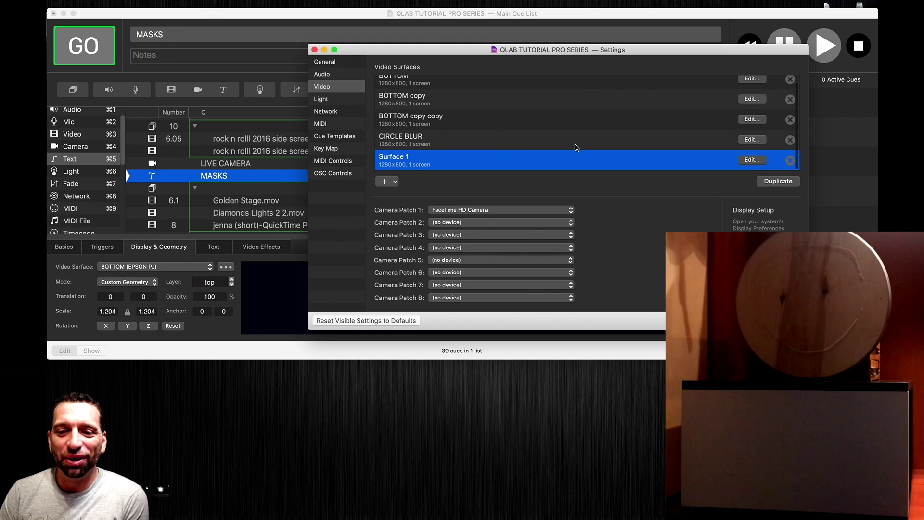
With the test grid on, pull Surface 1's four corners inward onto the disc
left_click(751, 160)
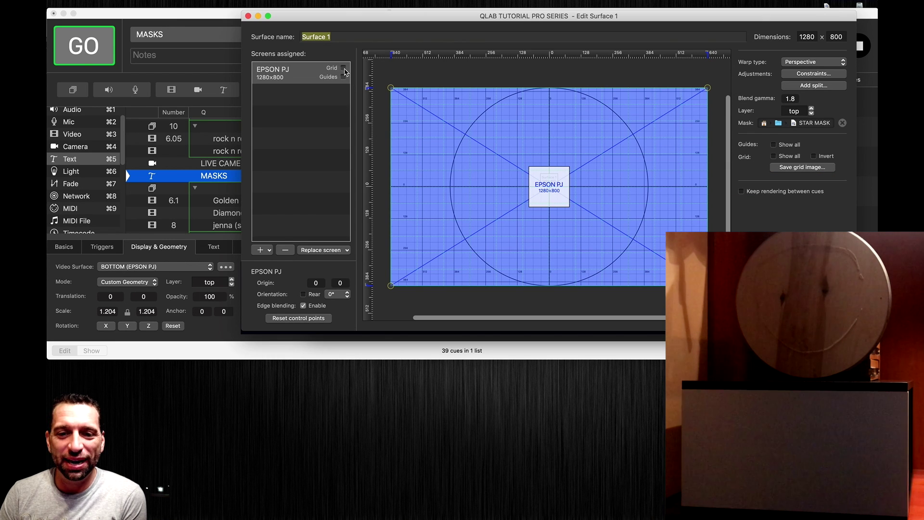
left_click(343, 68)
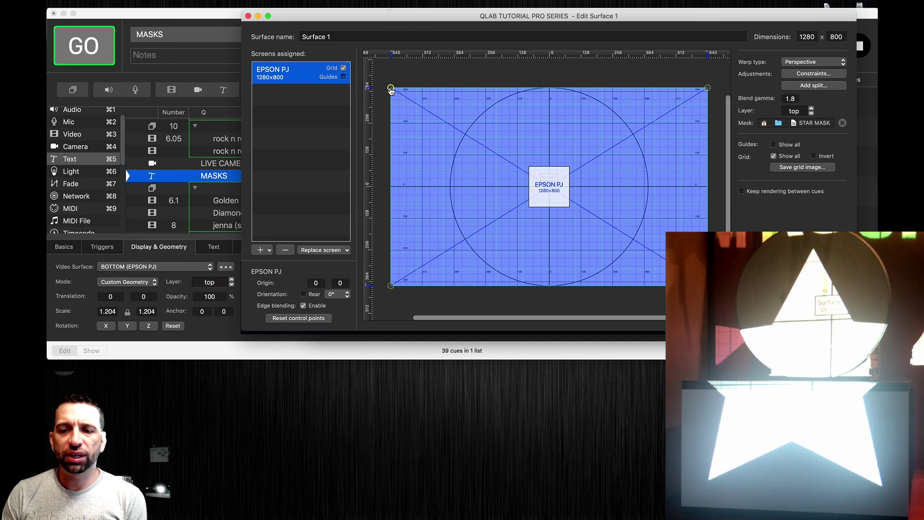
left_click_drag(391, 90, 451, 147)
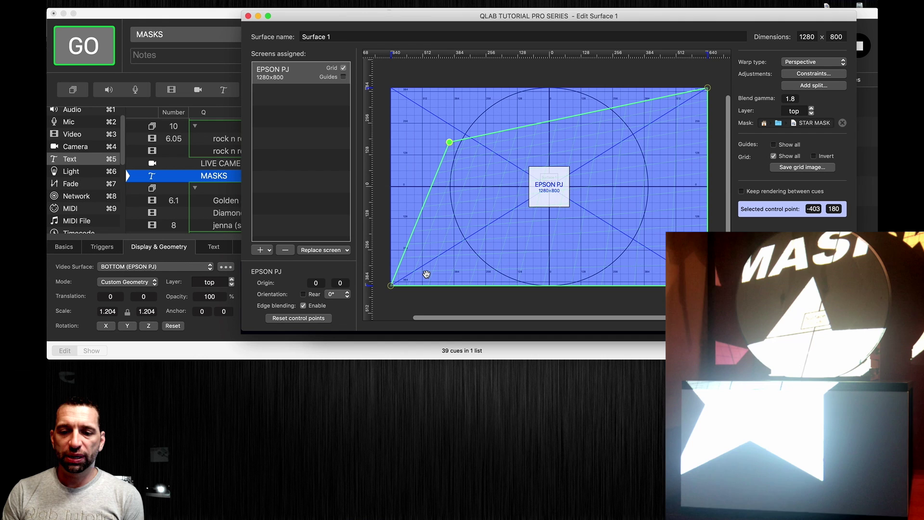
left_click_drag(391, 286, 472, 212)
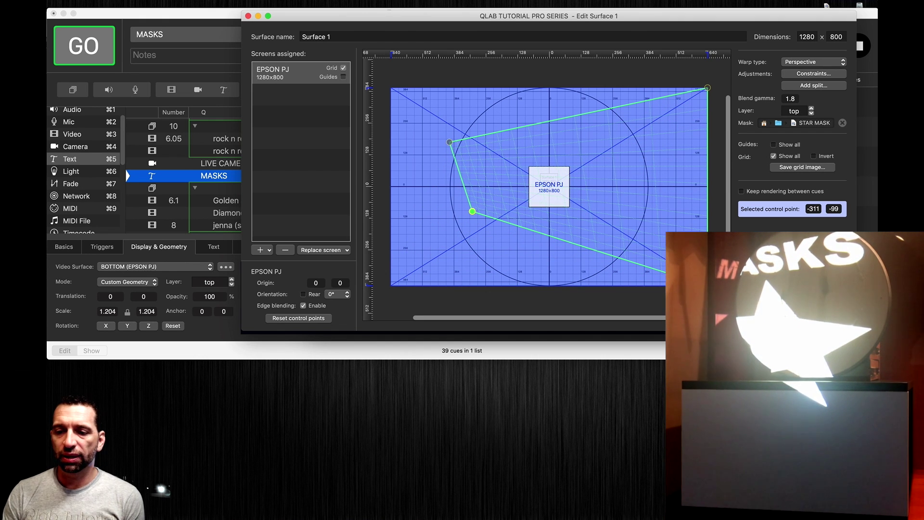
left_click_drag(707, 285, 572, 218)
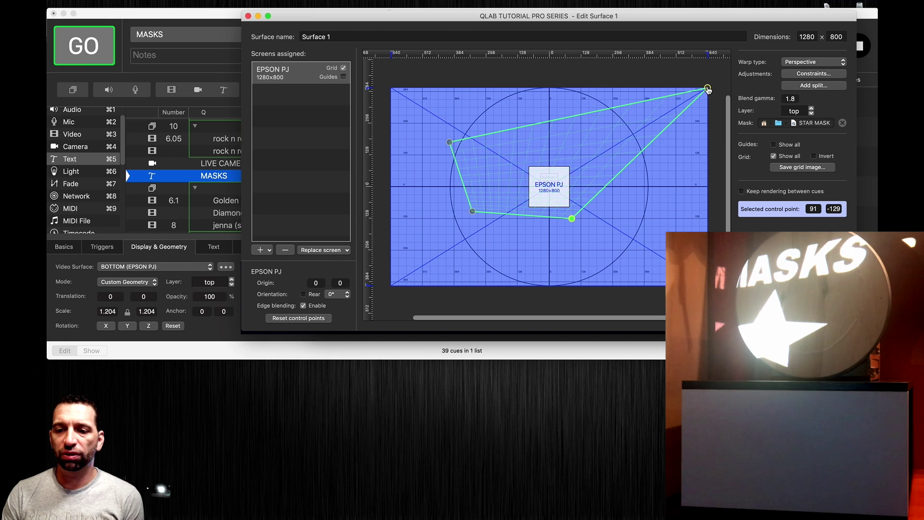
left_click_drag(707, 90, 610, 127)
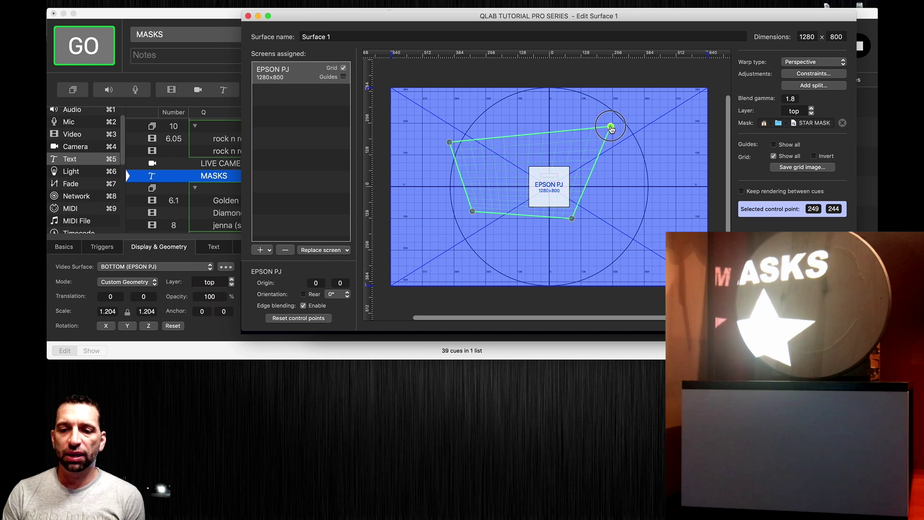
Fine-tune each corner point so the warped surface fits the round disc
left_click_drag(449, 142, 494, 139)
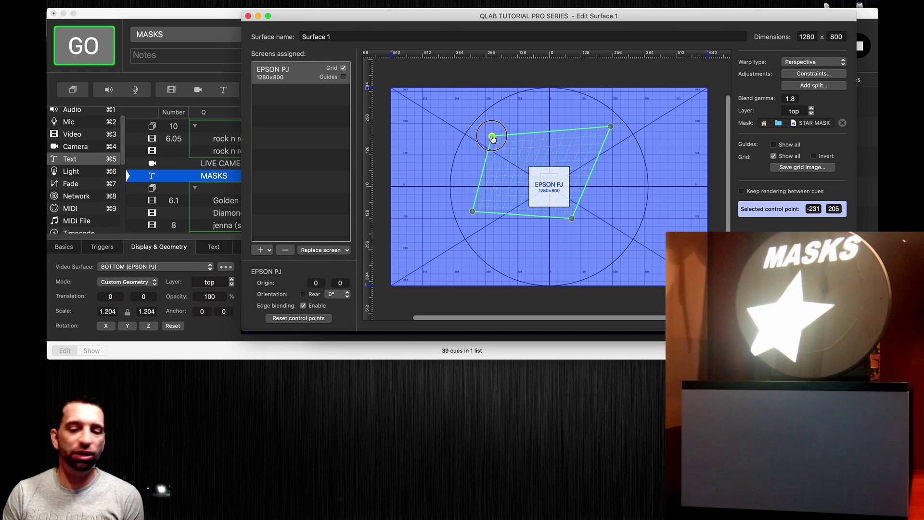
left_click_drag(572, 221, 621, 223)
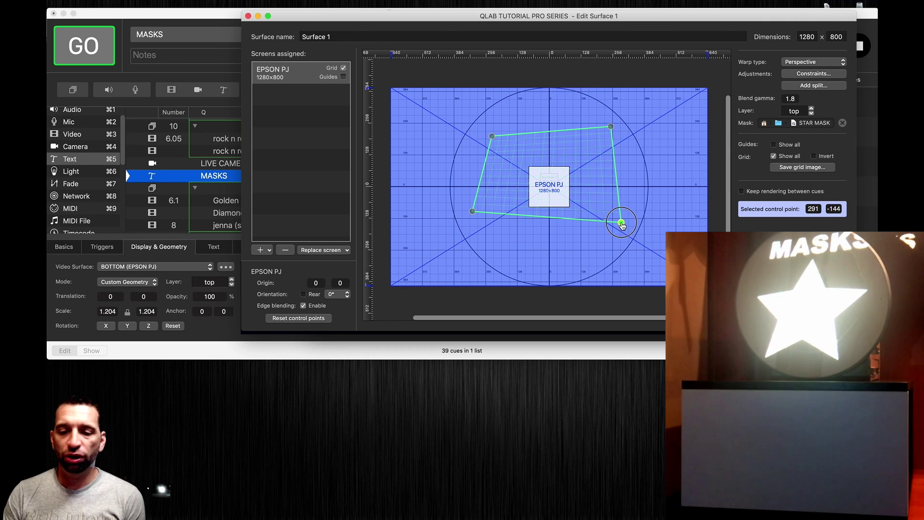
left_click_drag(473, 215, 479, 225)
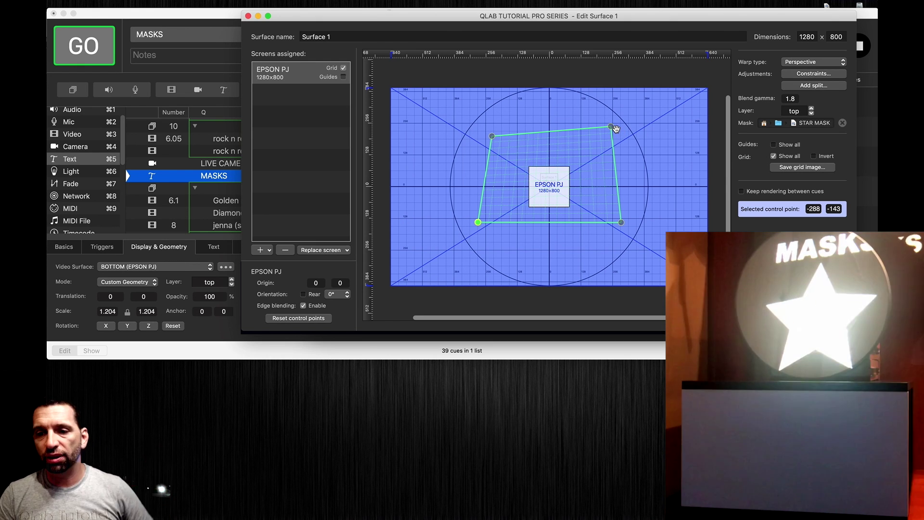
left_click_drag(611, 127, 591, 143)
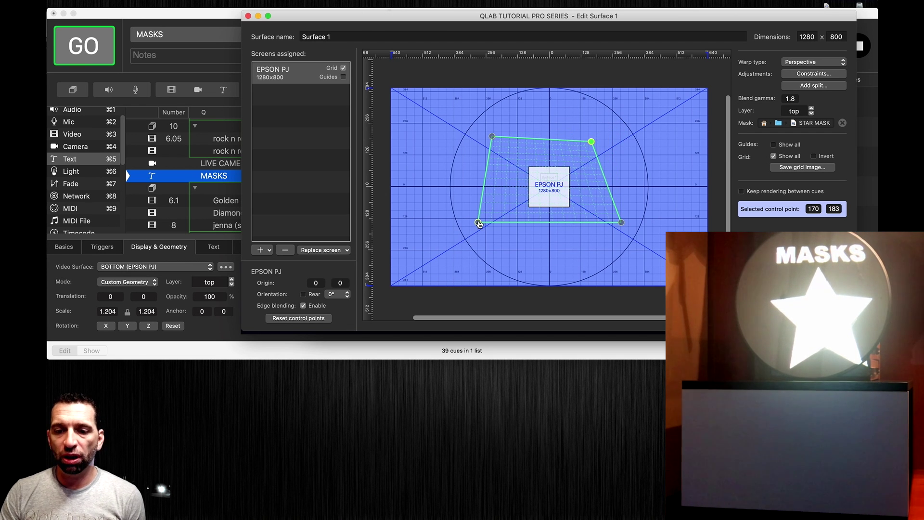
left_click_drag(477, 222, 463, 222)
left_click_drag(621, 224, 615, 219)
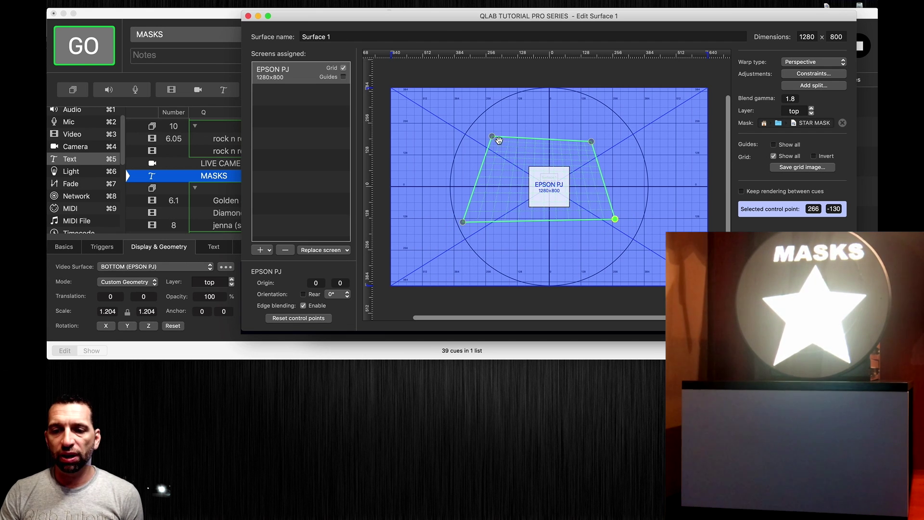
left_click_drag(492, 136, 484, 135)
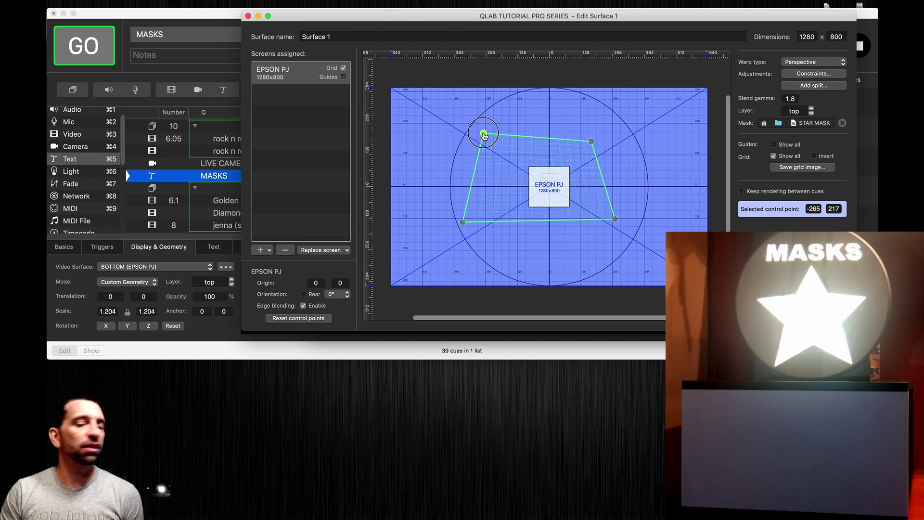
left_click(591, 142)
left_click_drag(595, 142, 596, 142)
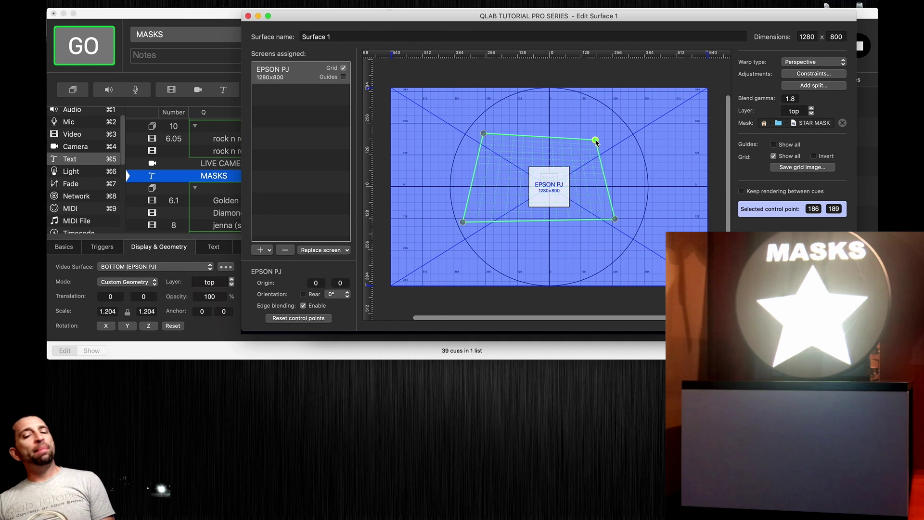
Rename the surface STAR MASK, turn off the grid, and return to the cue list
triple_click(341, 38)
type("STAR MASK")
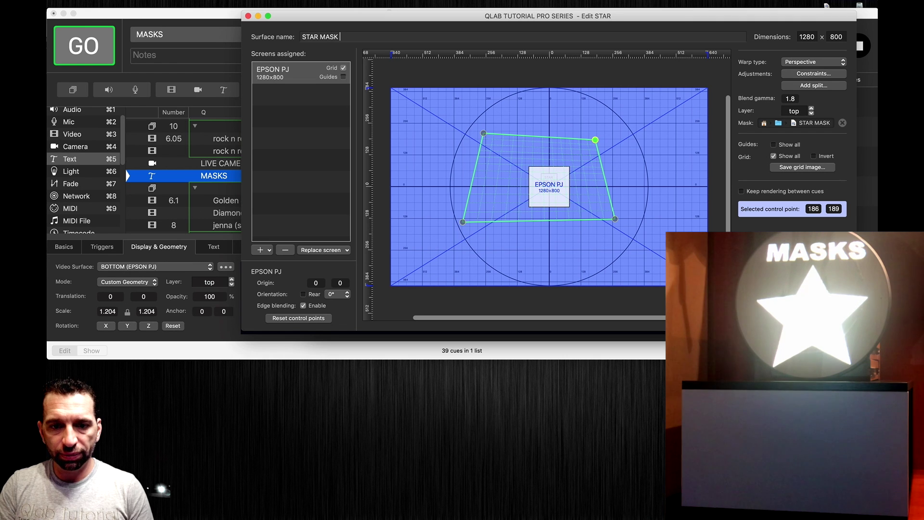
key("Return")
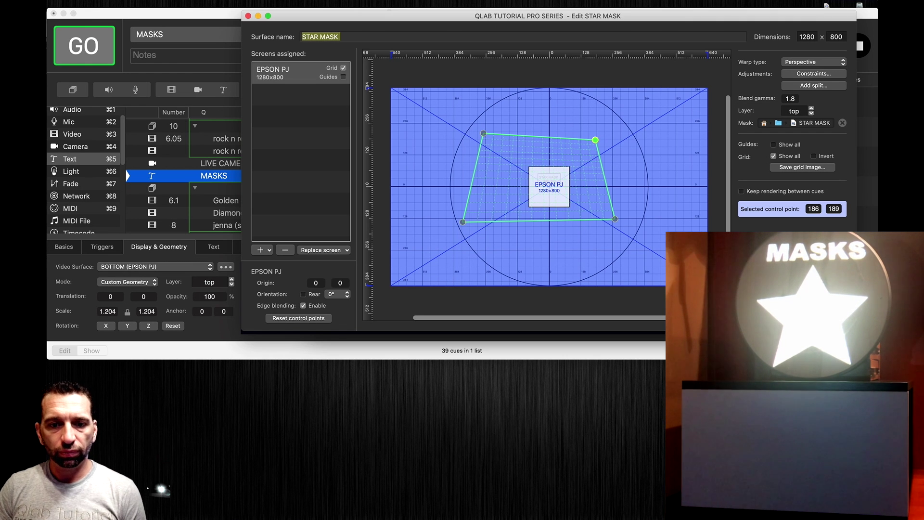
left_click(343, 68)
left_click(248, 16)
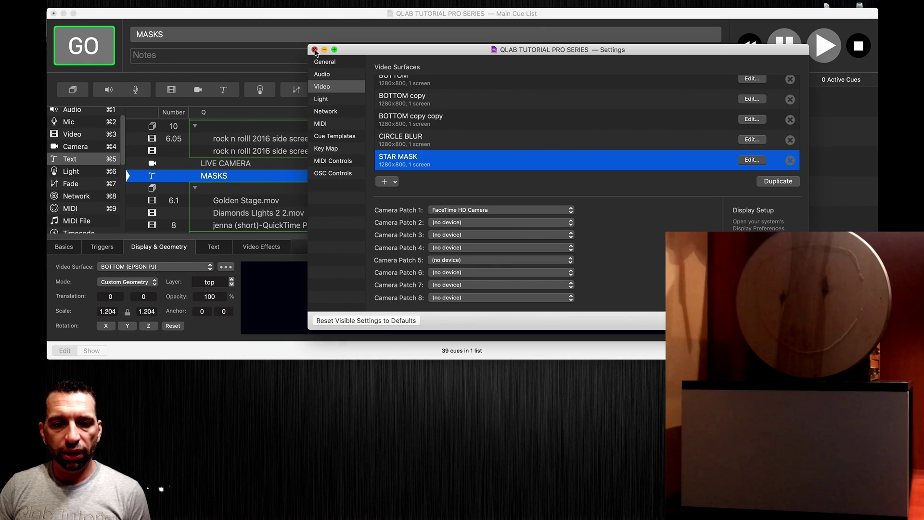
left_click(314, 49)
Paste a copy of the 4K BLUE MOVING BACKGROUND cue at the end of the list
scroll(267, 175, "down", 5)
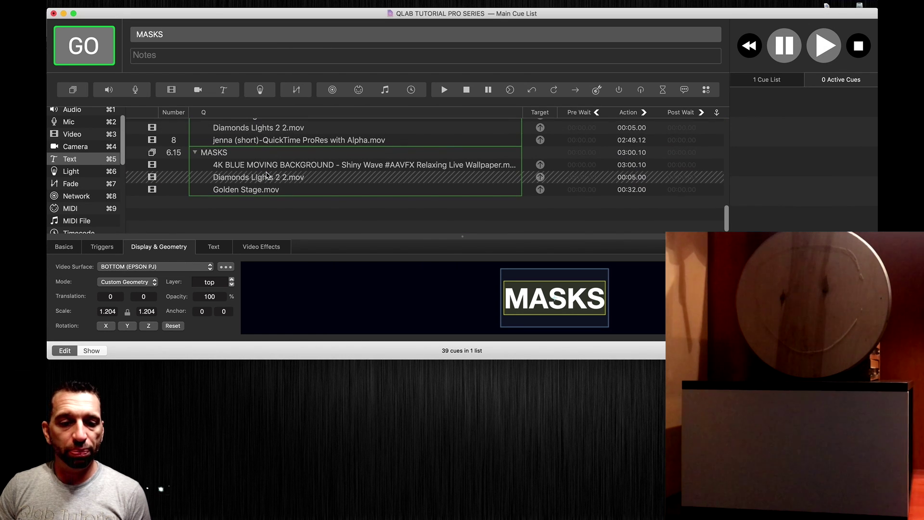
left_click(247, 165)
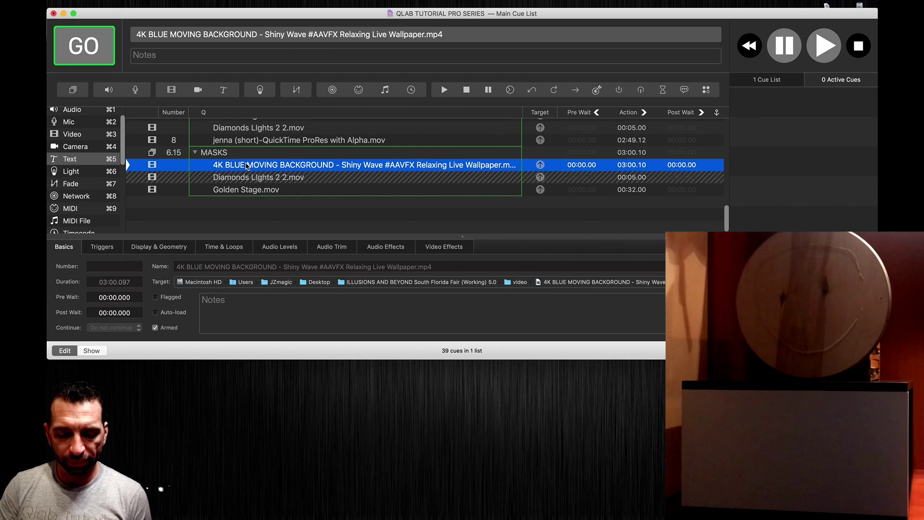
left_click(233, 214)
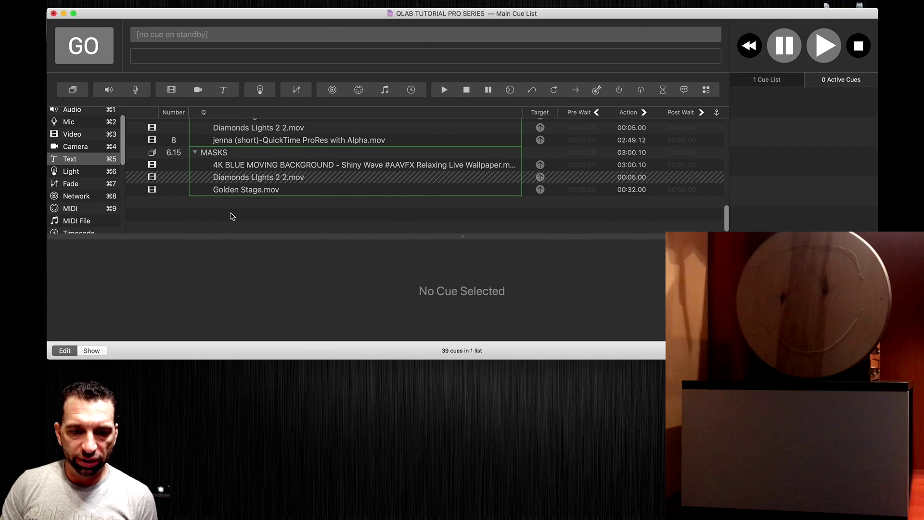
key("super+v")
Set the copy's video surface to CIRCLE BLUR and its scale to 1.112
left_click(166, 249)
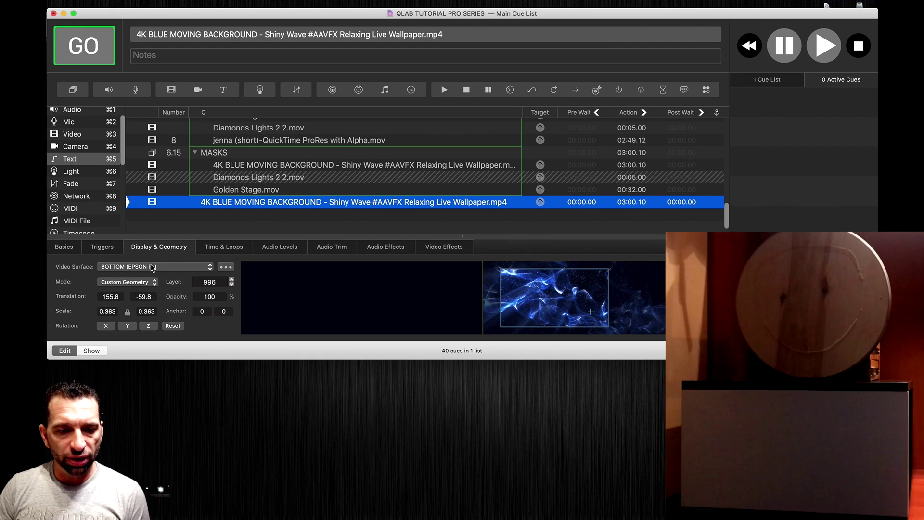
left_click(154, 266)
left_click(134, 290)
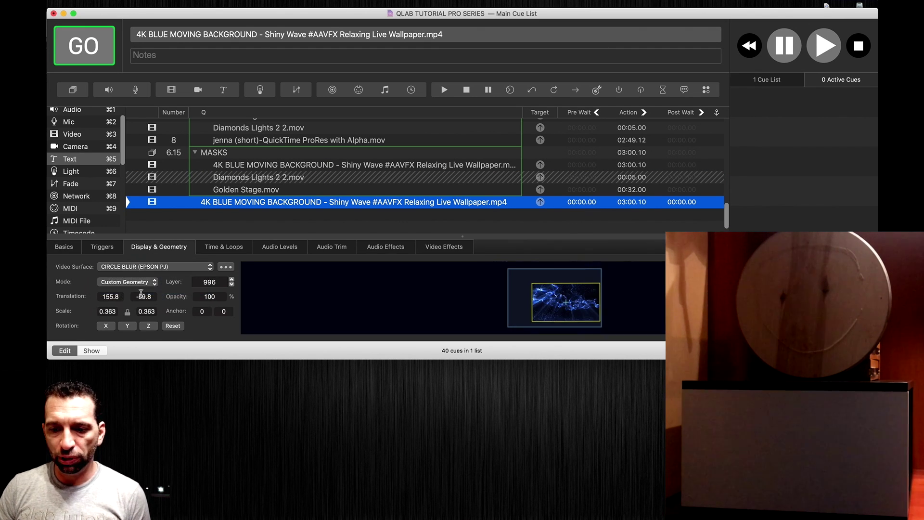
left_click(146, 311)
type("1.112")
key("Return")
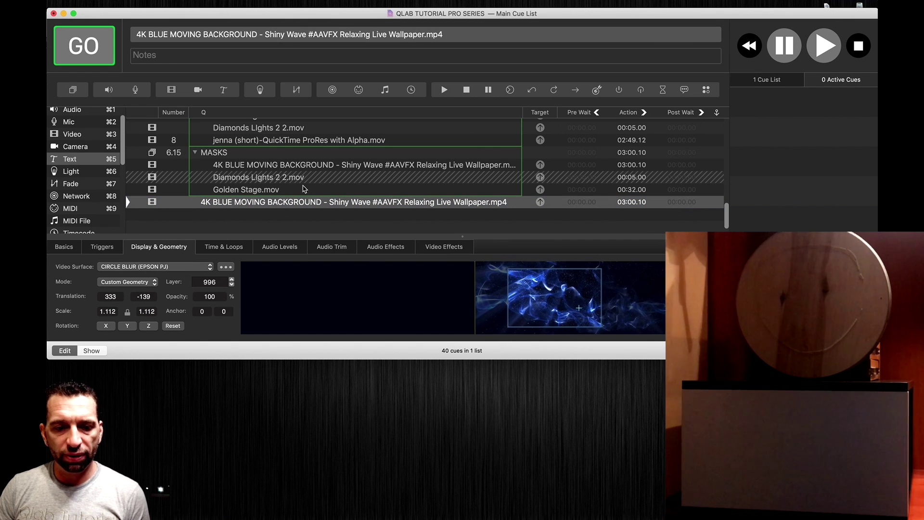
Play the copied blue background cue
left_click(269, 221)
left_click(258, 205)
key("space")
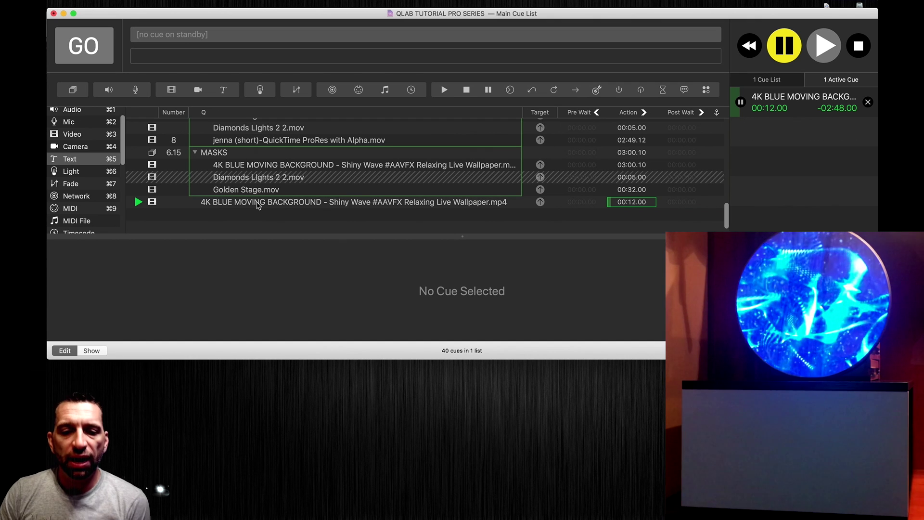
Copy the Golden Stage.mov cue to the end of the list
scroll(258, 206, "up", 2)
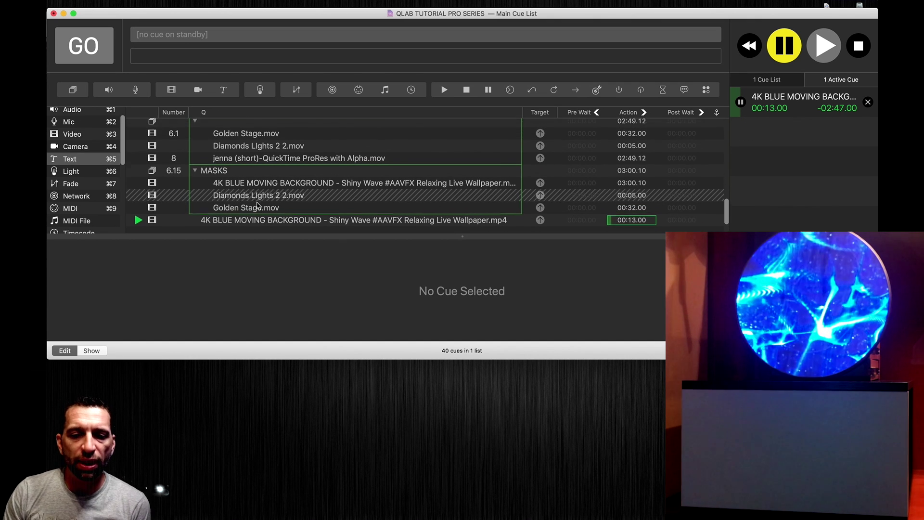
left_click(235, 141)
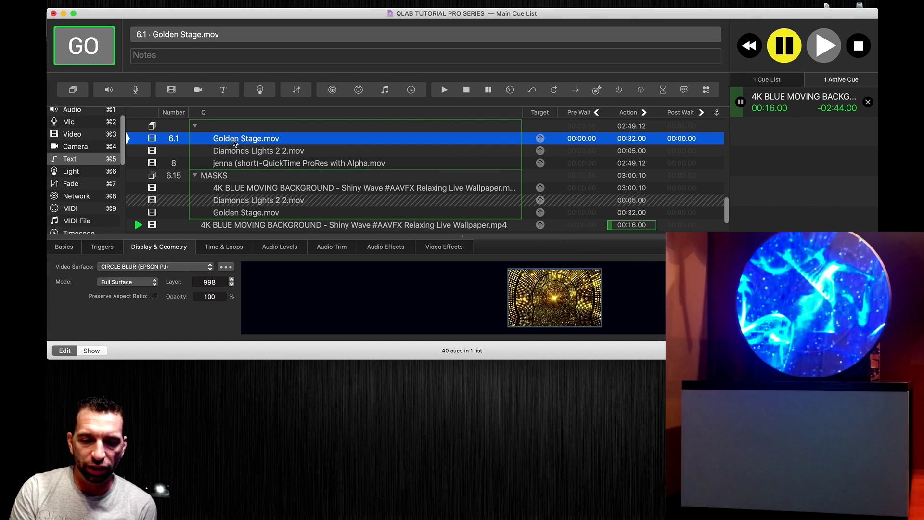
left_click_drag(234, 142, 229, 224)
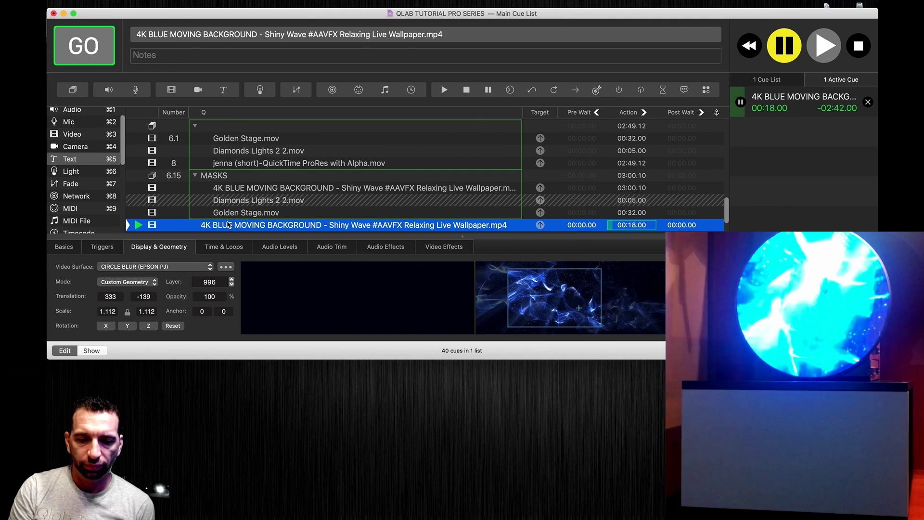
Put the Golden Stage copy on the STAR MASK surface and play it
scroll(229, 224, "down", 2)
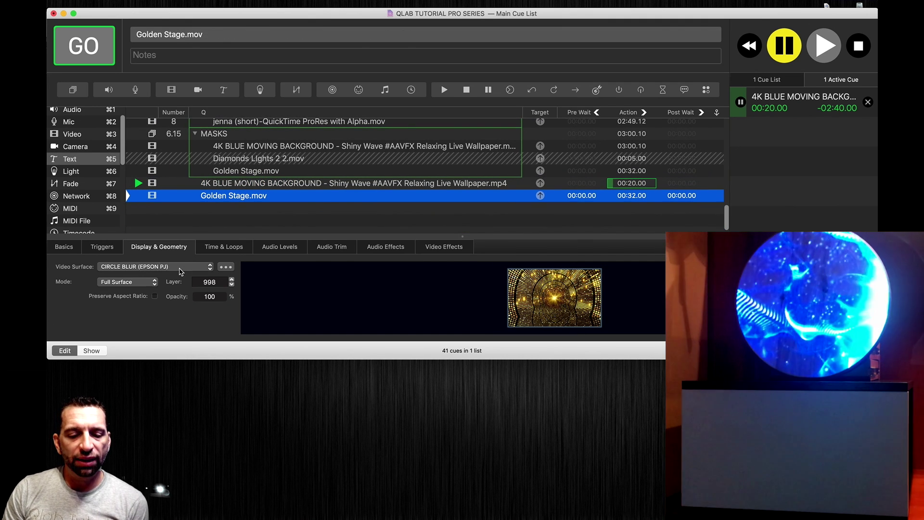
left_click(179, 271)
left_click(176, 278)
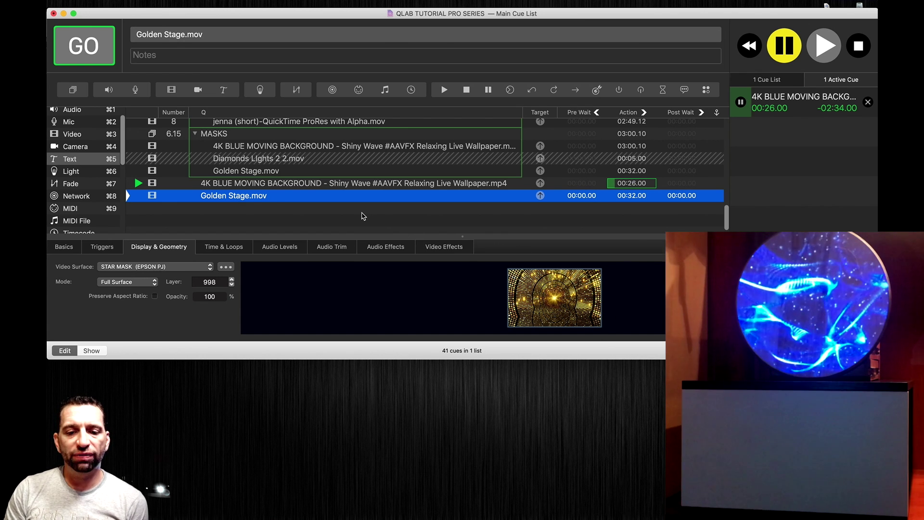
left_click(365, 215)
left_click(276, 200)
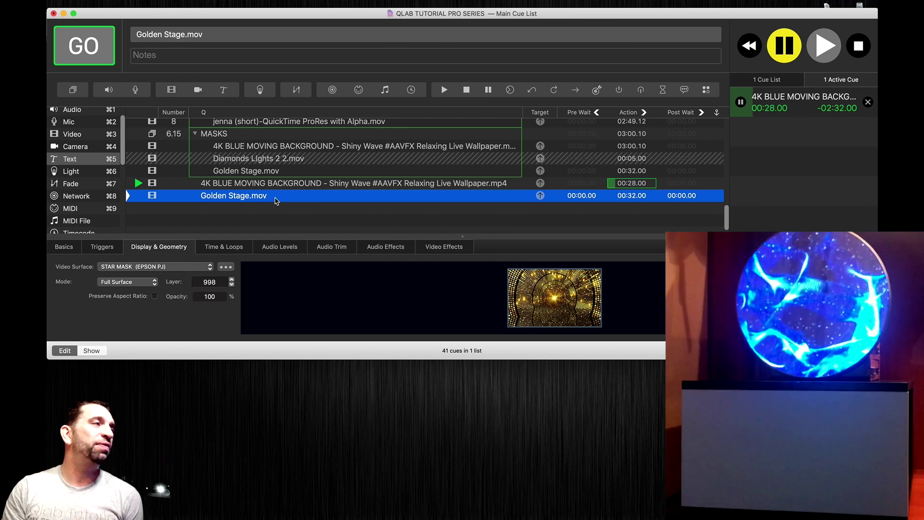
key("space")
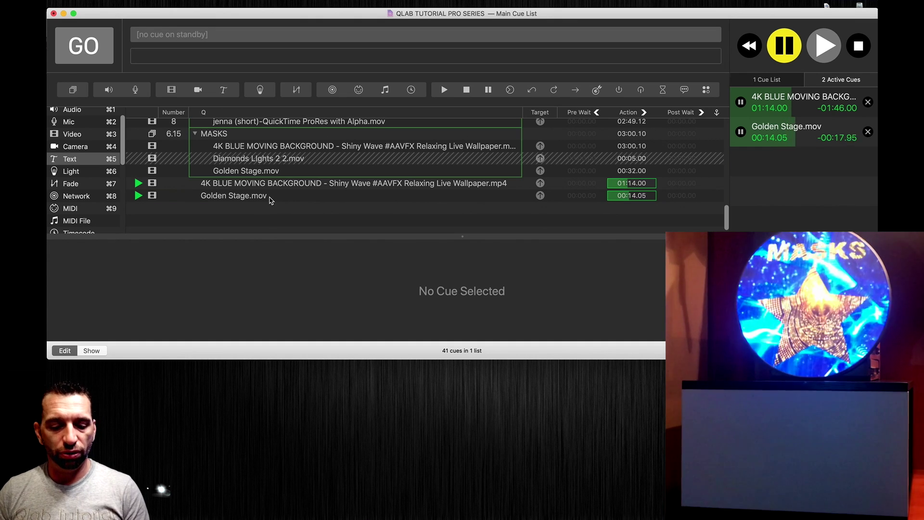
Stop all cues and add a new camera cue at the end of the list
key("Escape")
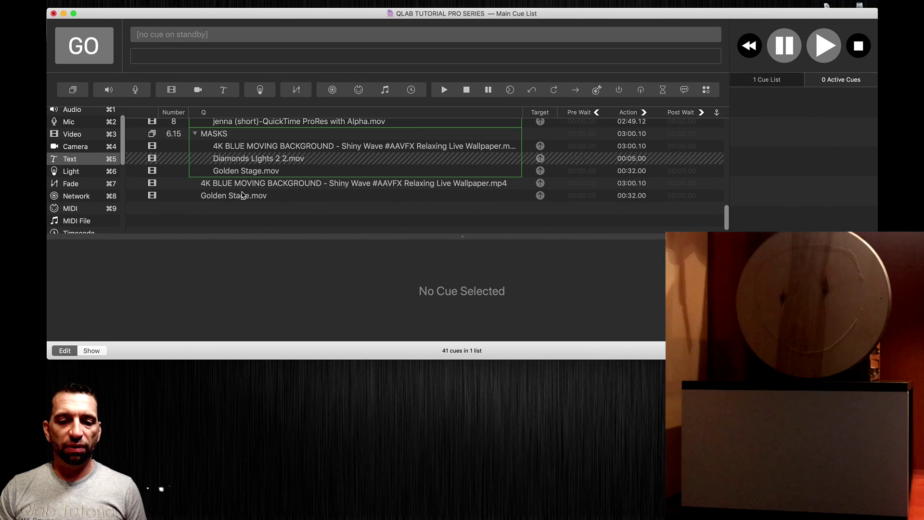
left_click(240, 197)
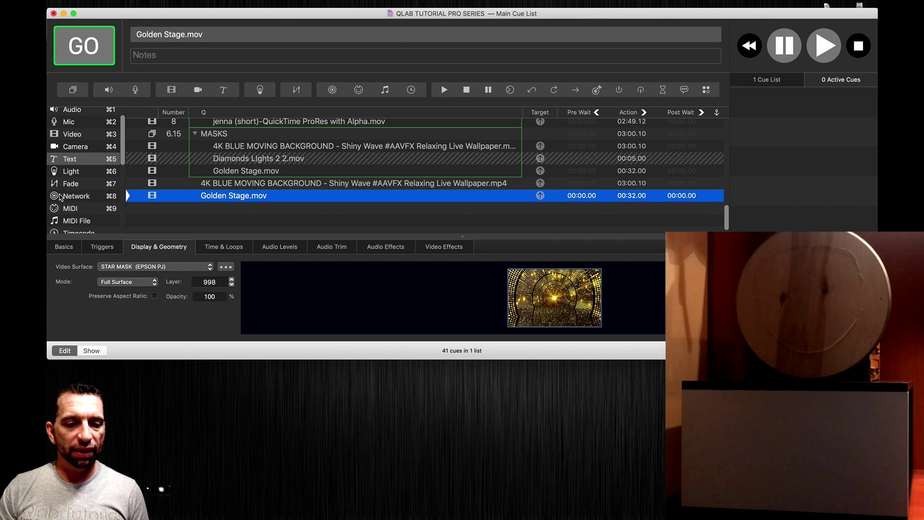
scroll(65, 183, "down", 3)
scroll(67, 164, "up", 5)
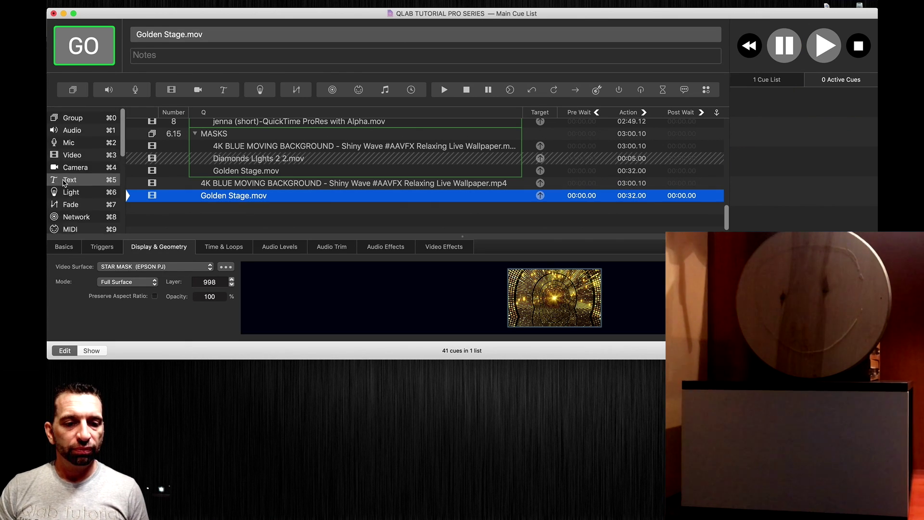
left_click(59, 165)
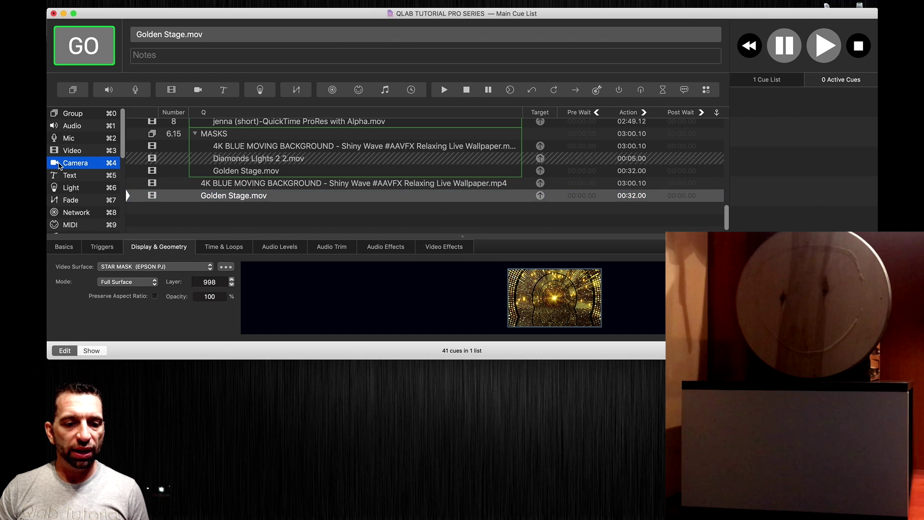
left_click_drag(54, 166, 200, 210)
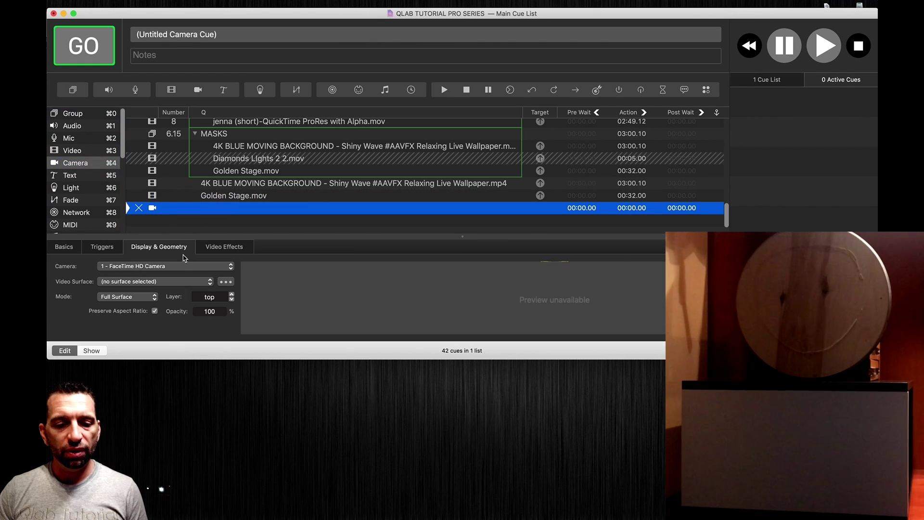
Route the camera cue to STAR MASK, play it, then restart the blue background
left_click(162, 281)
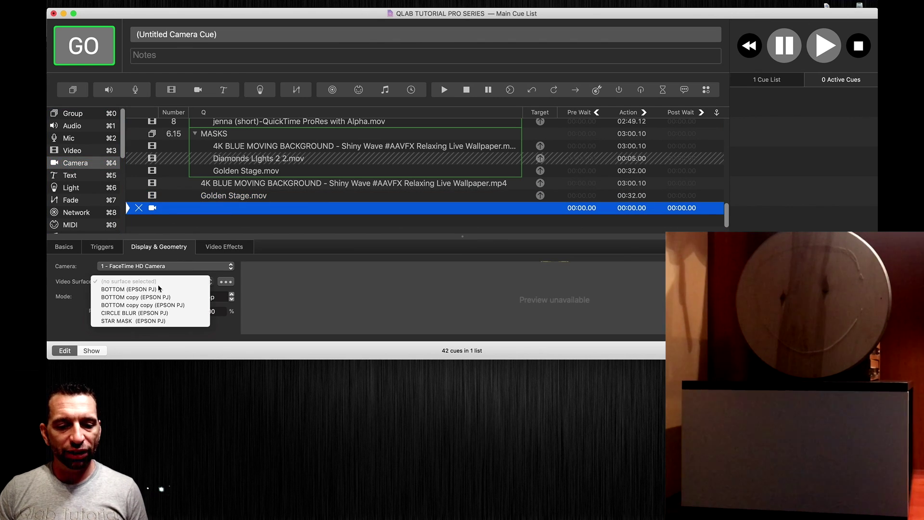
left_click(141, 321)
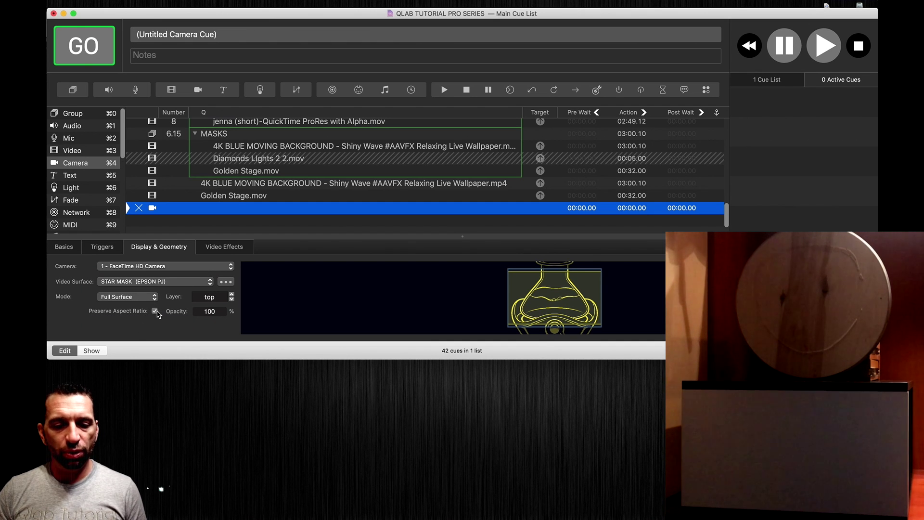
left_click(241, 221)
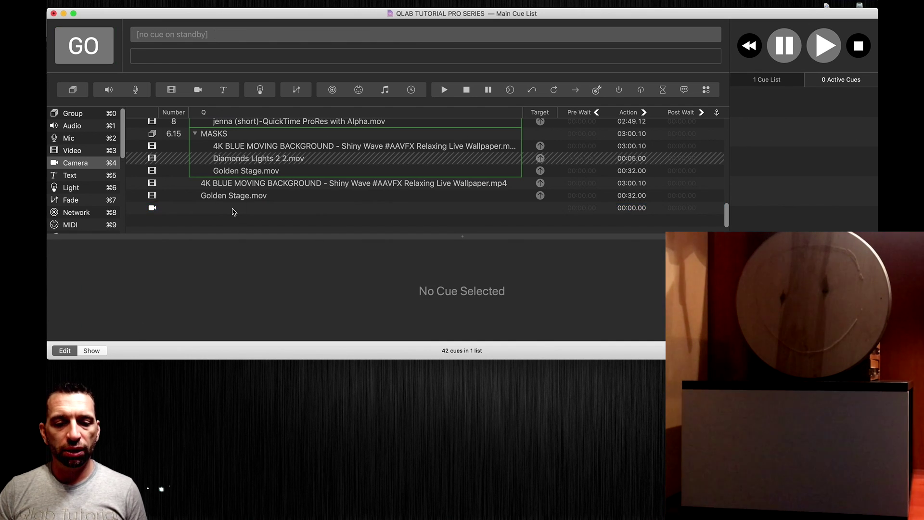
left_click(233, 210)
key("space")
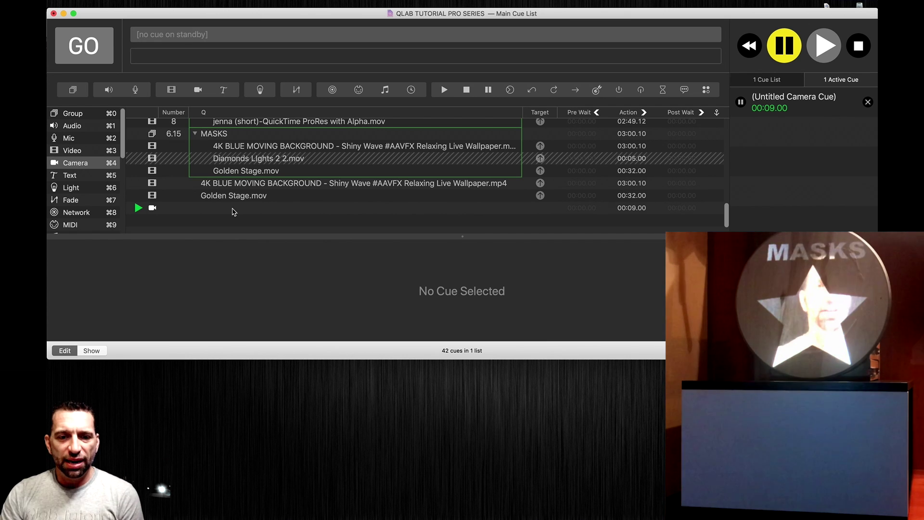
left_click(240, 186)
key("space")
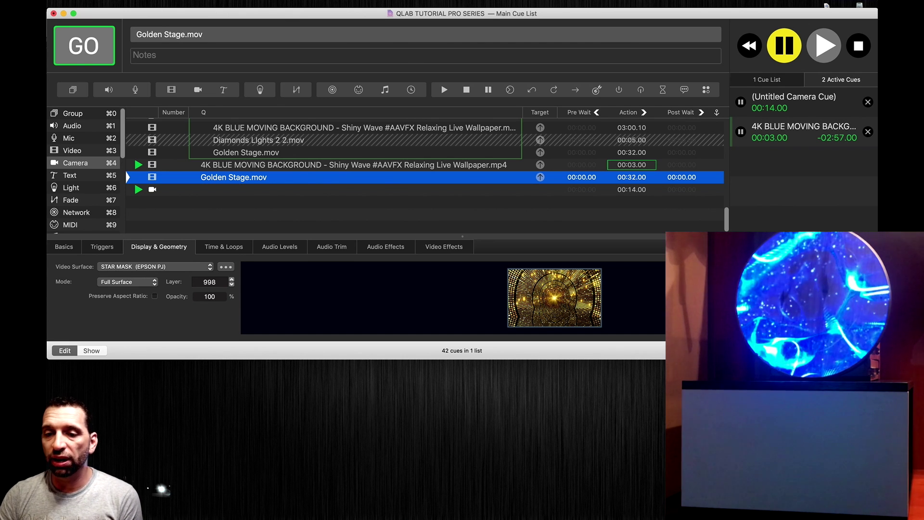
In Video settings, switch the CIRCLE BLUR surface's layer from top to bottom
key("super+comma")
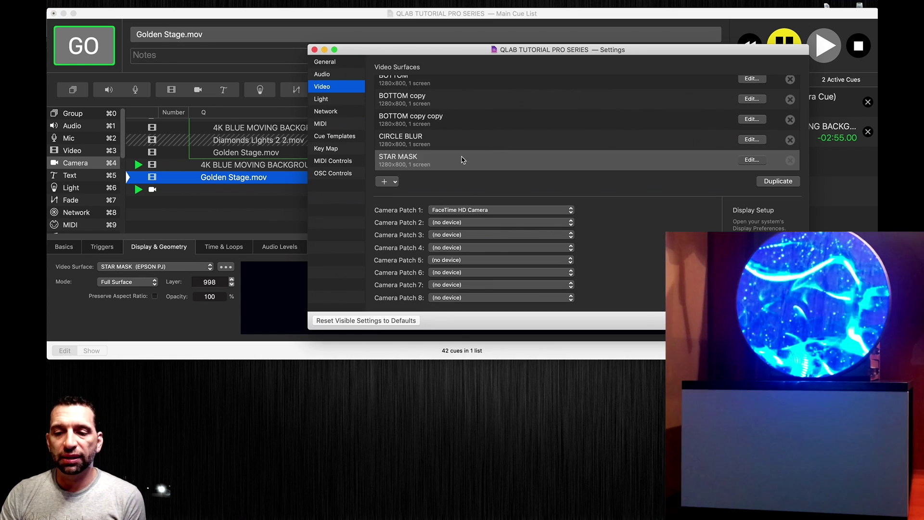
scroll(590, 167, "up", 1)
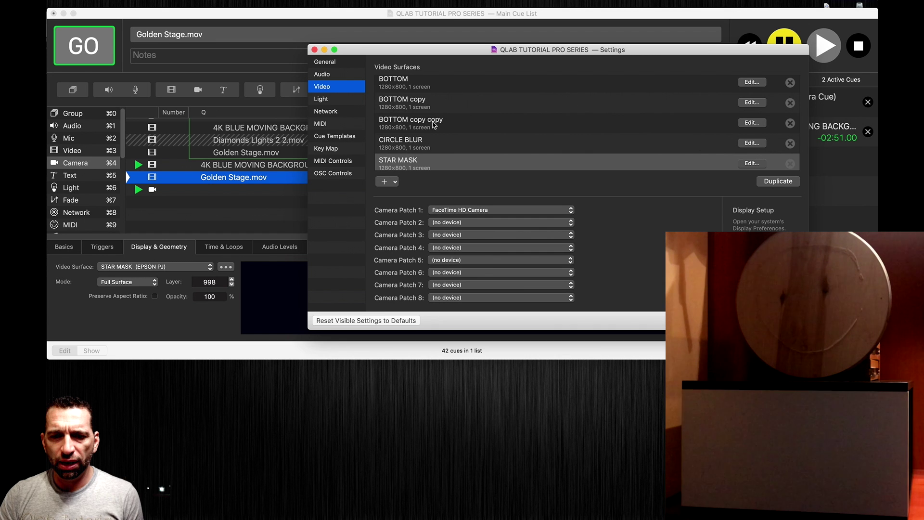
scroll(426, 144, "up", 1)
left_click(426, 145)
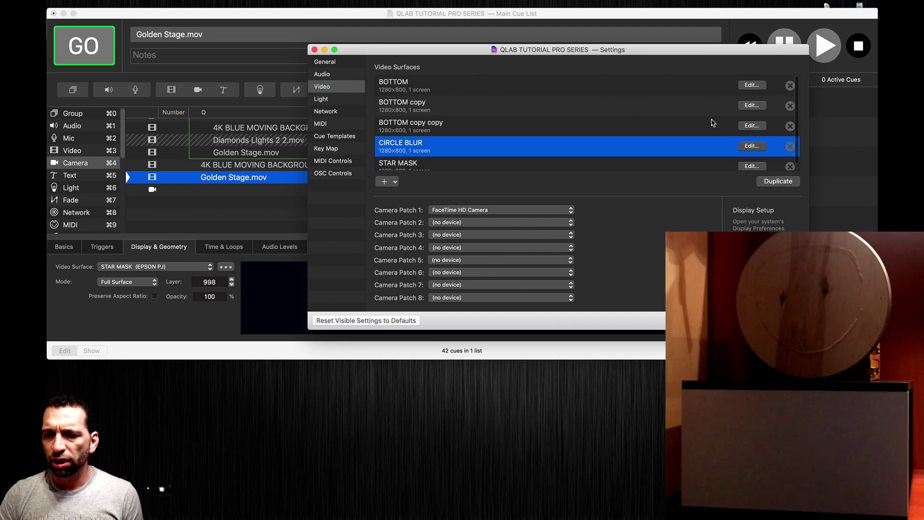
left_click(748, 147)
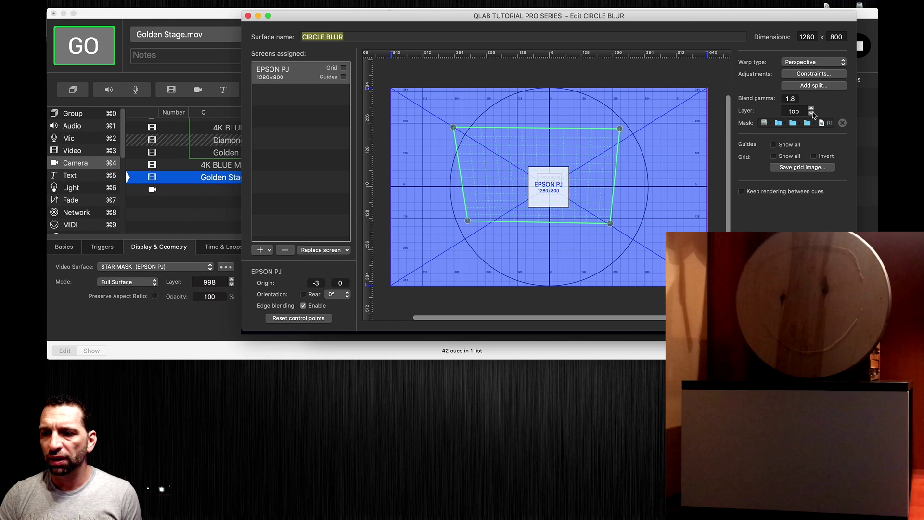
left_click(811, 112)
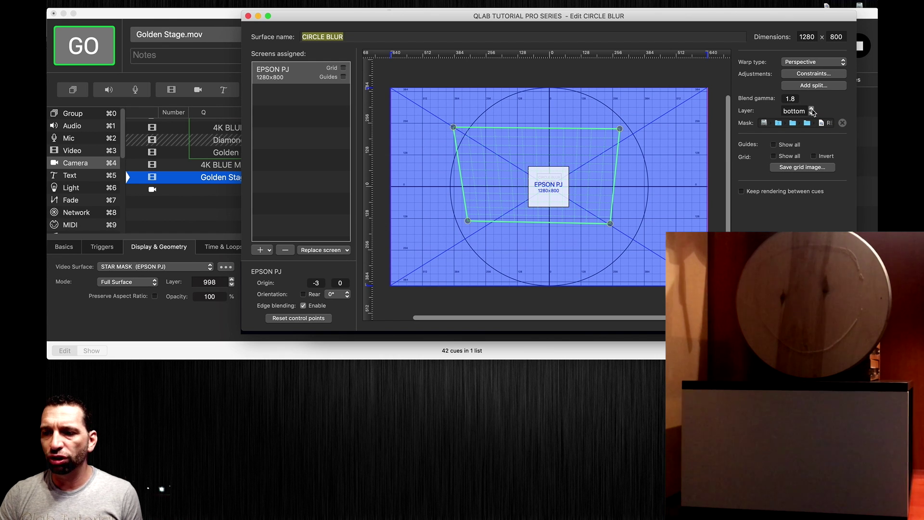
Close the editor, play 4K BLUE and Golden Stage.mov, then stop and restart 4K BLUE
key("super+w")
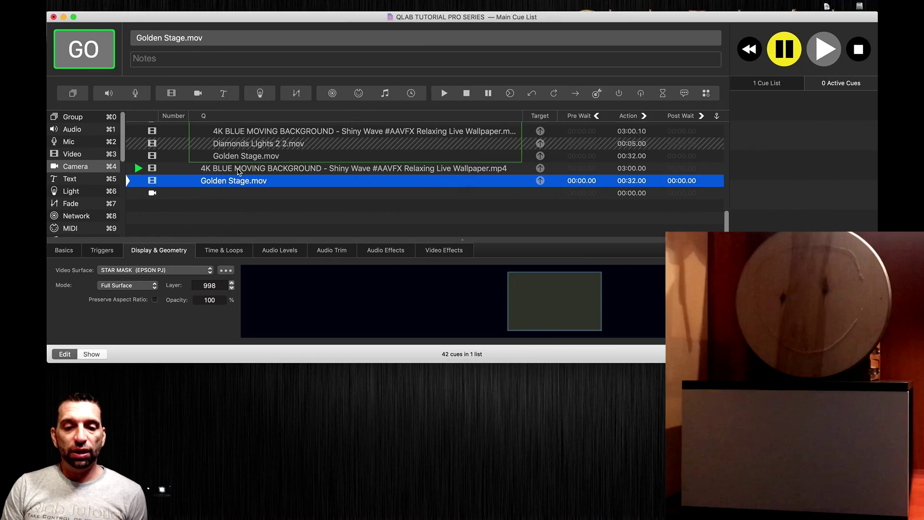
key("space")
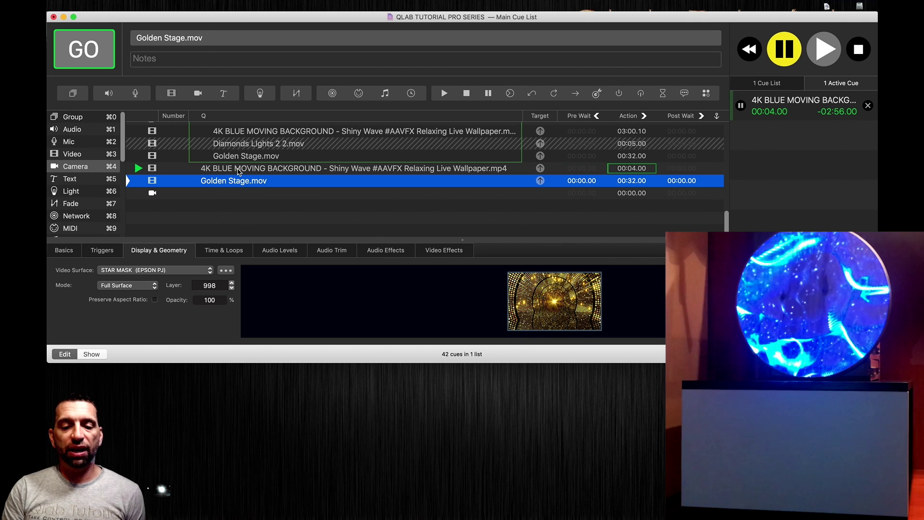
key("space")
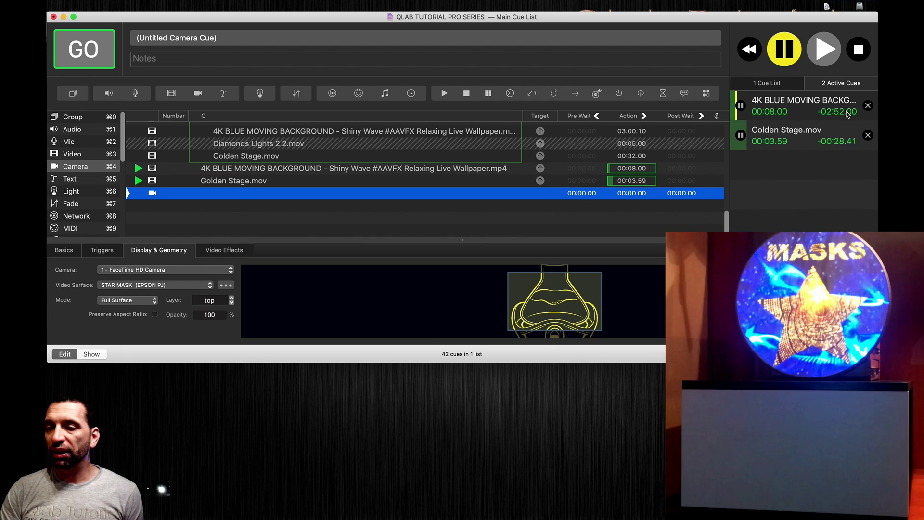
left_click(867, 106)
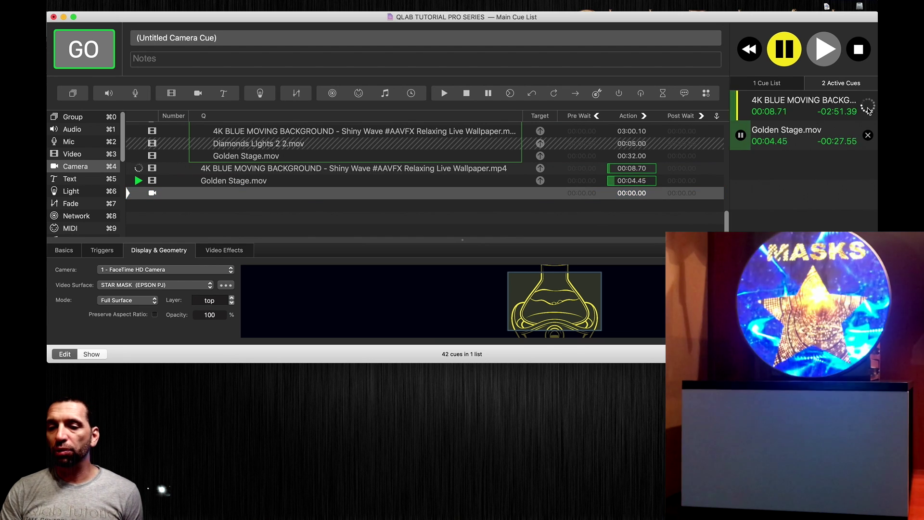
left_click(252, 172)
key("space")
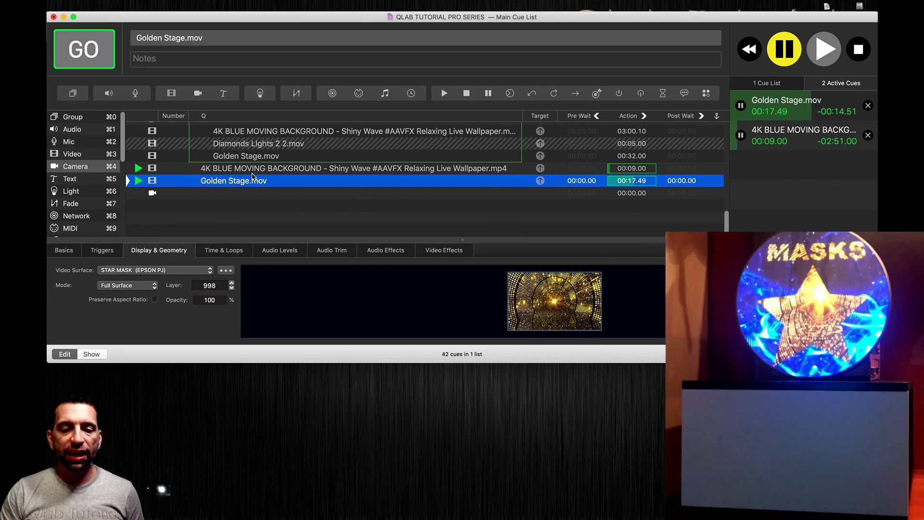
scroll(252, 176, "up", 2)
Play group 10's rock n roll 2016 side-screens cue on the lower screen
scroll(246, 173, "up", 5)
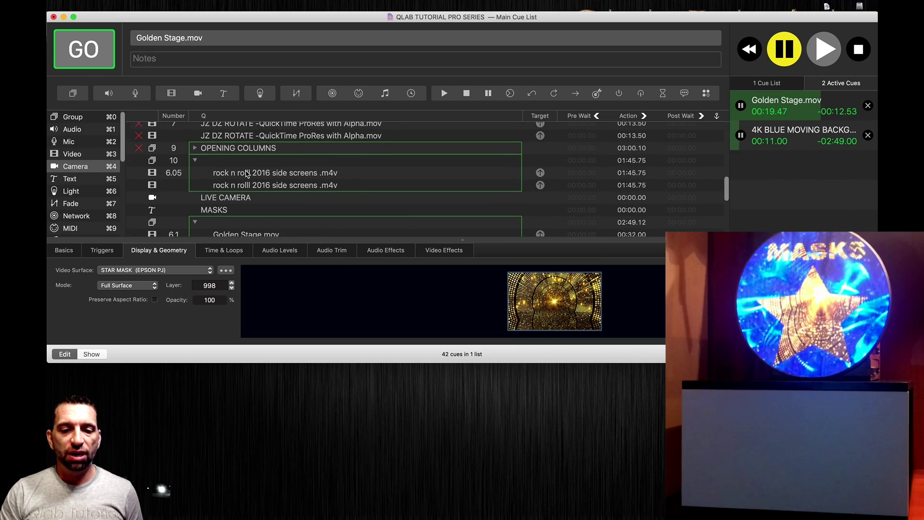
left_click(241, 183)
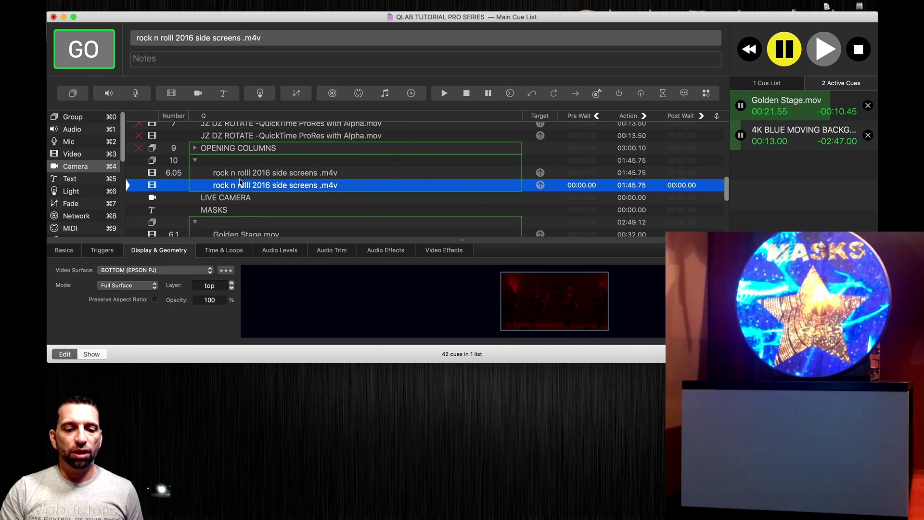
key("space")
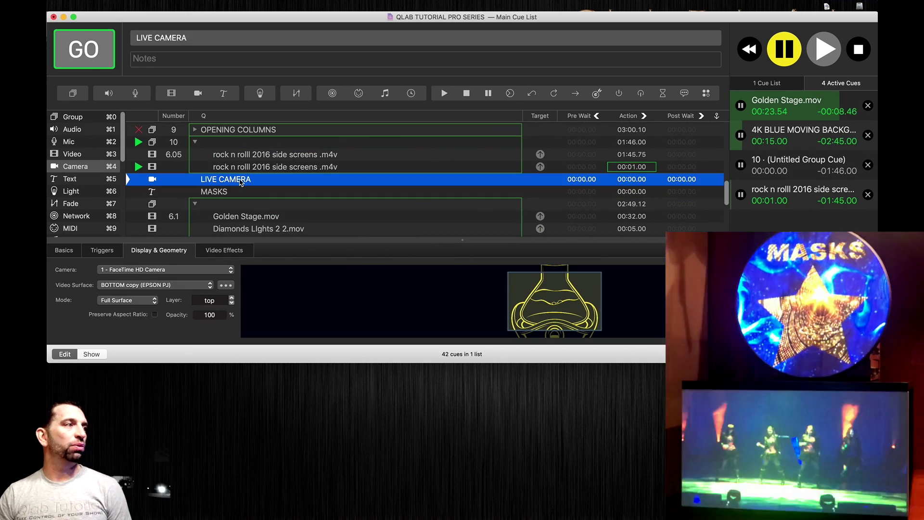